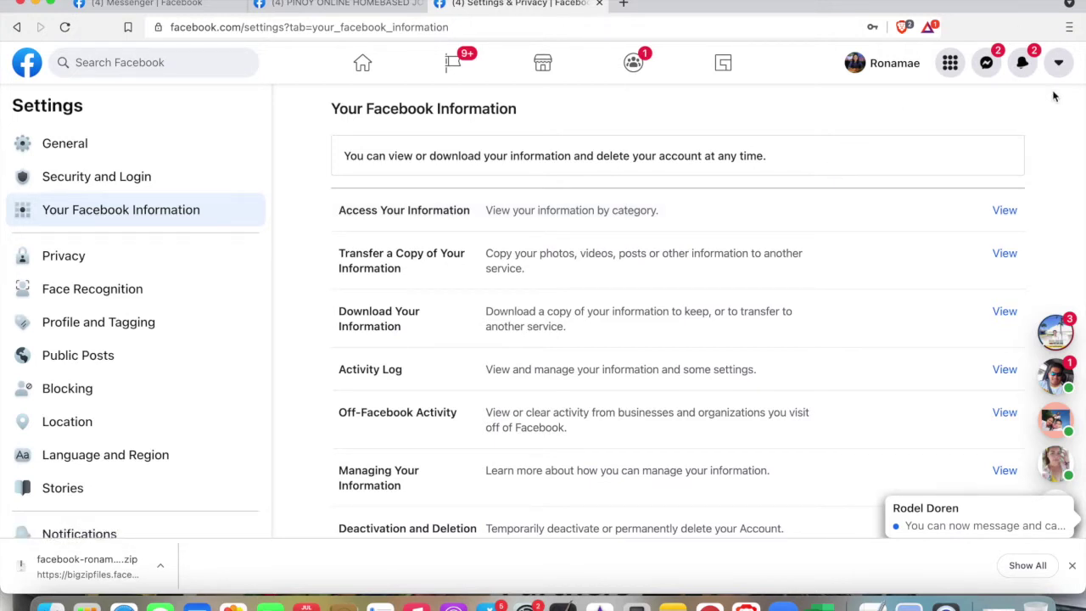
Open the Download Your Information page from the Your Facebook Information settings
left_click(1059, 64)
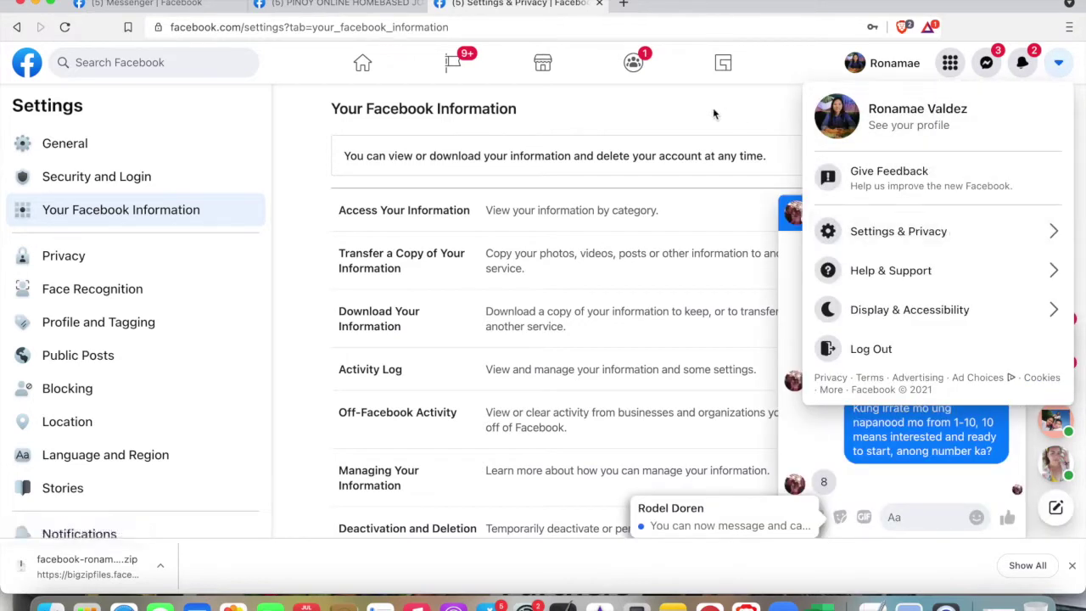
key("Escape")
left_click(927, 212)
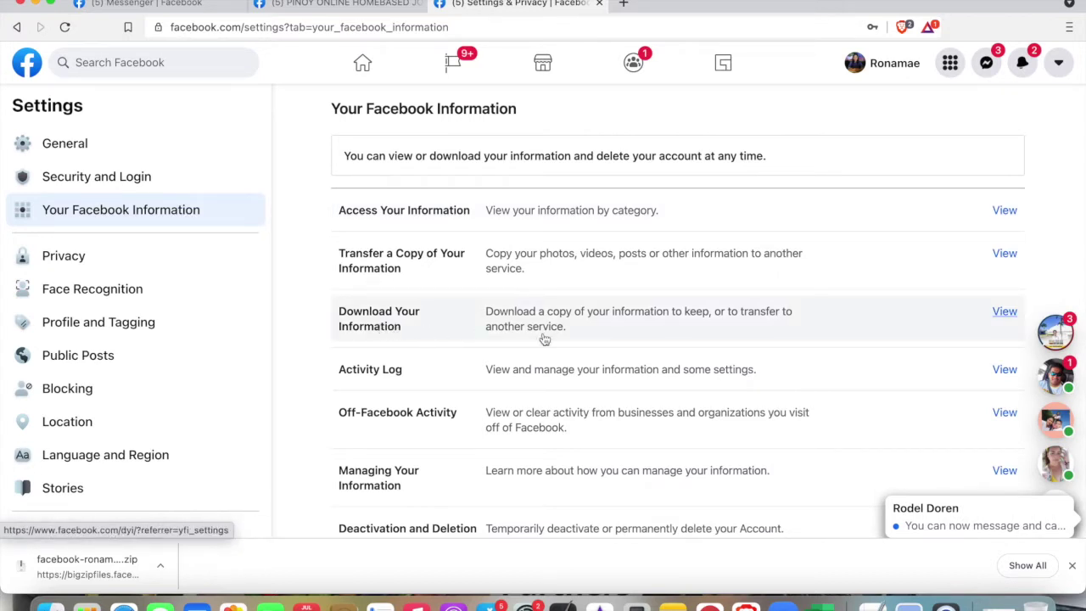
left_click(1005, 313)
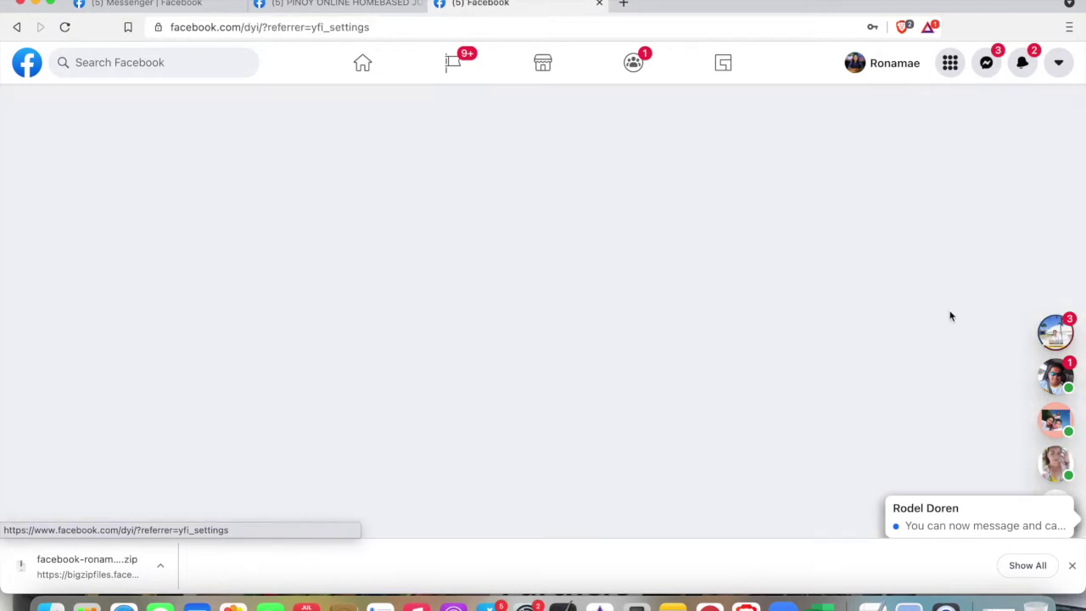
Deselect all categories of activity for the information download and select only Groups
scroll(509, 323, "down", 10)
scroll(398, 330, "up", 5)
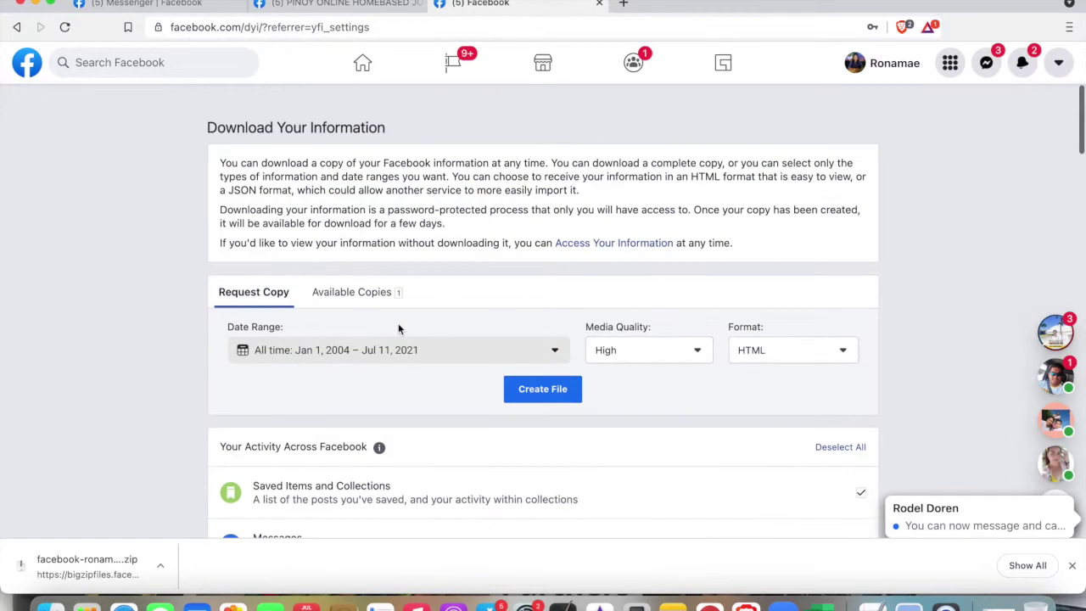
scroll(398, 329, "down", 5)
scroll(398, 330, "down", 5)
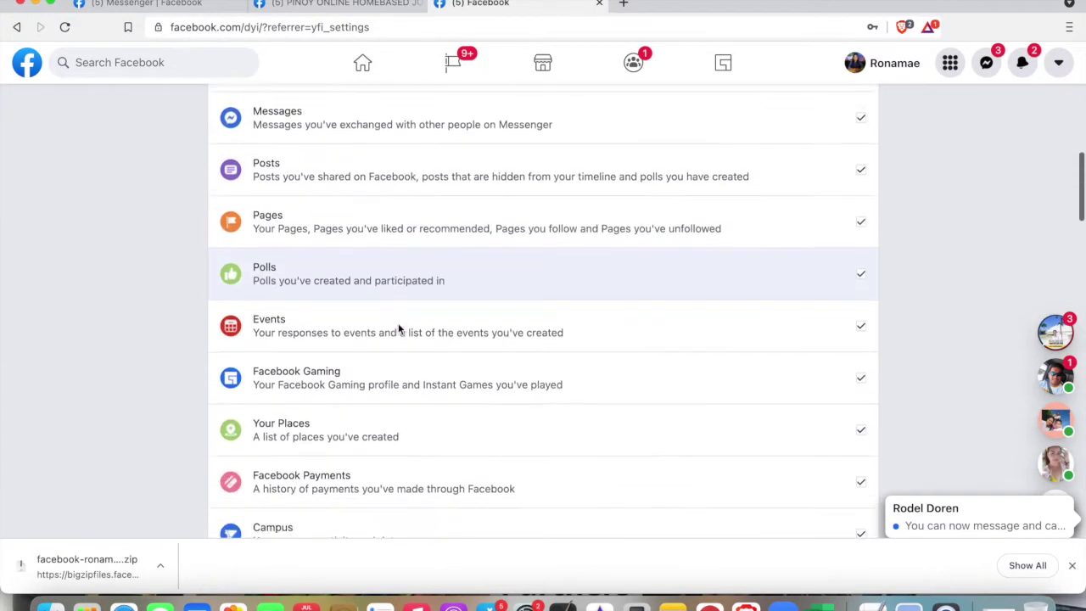
scroll(398, 324, "down", 10)
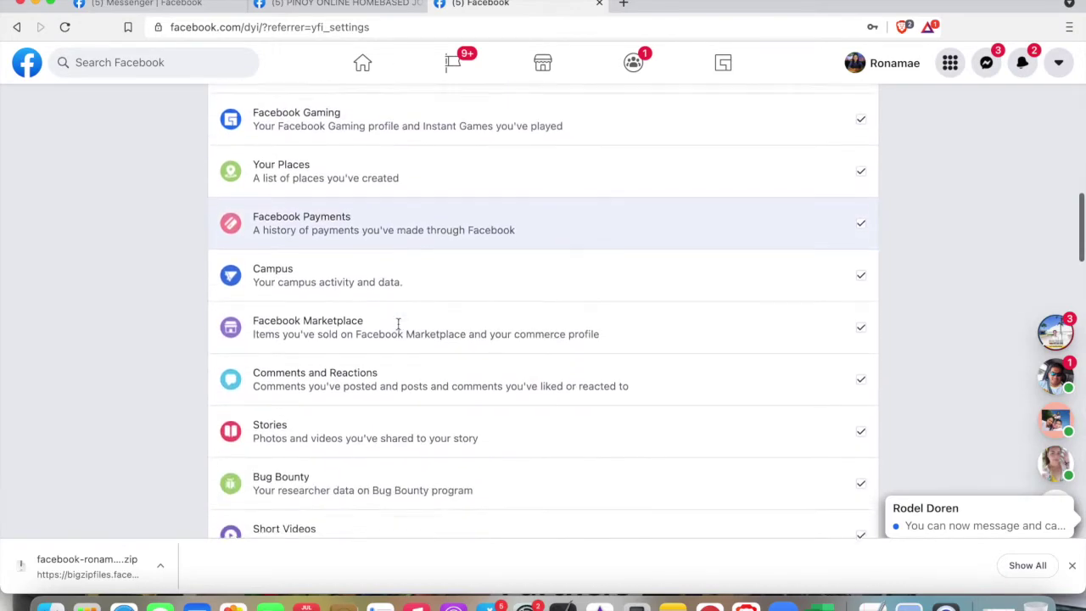
scroll(399, 329, "up", 10)
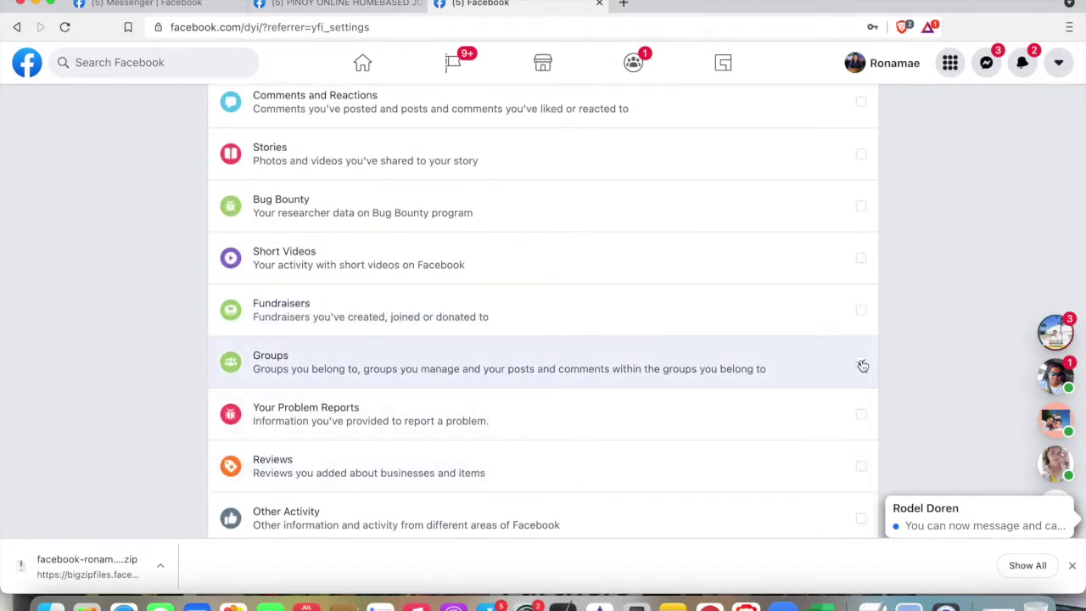
left_click(861, 363)
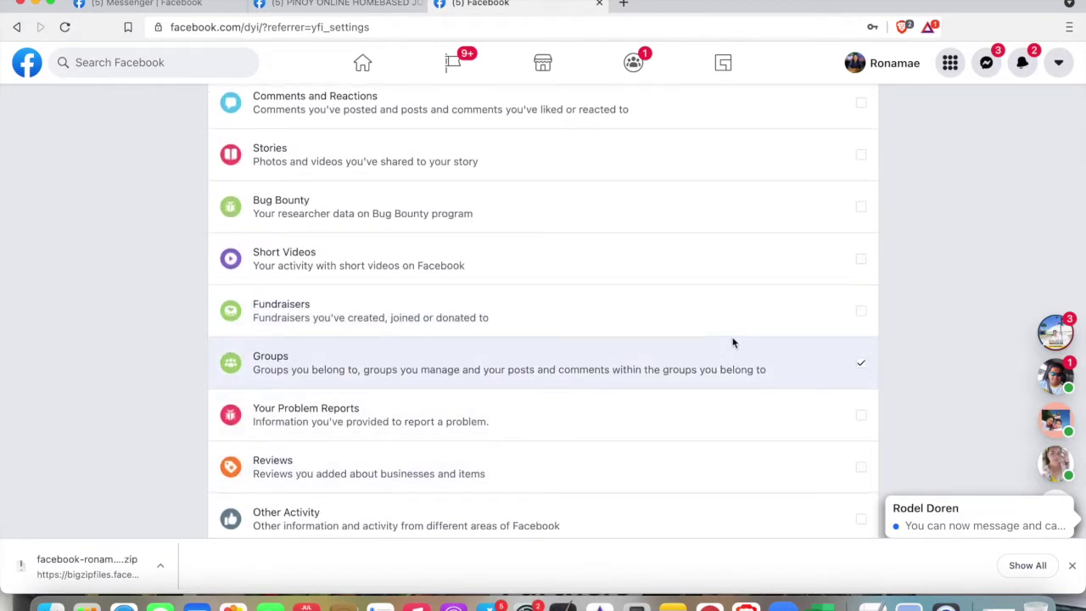
scroll(735, 342, "up", 10)
scroll(735, 343, "up", 2)
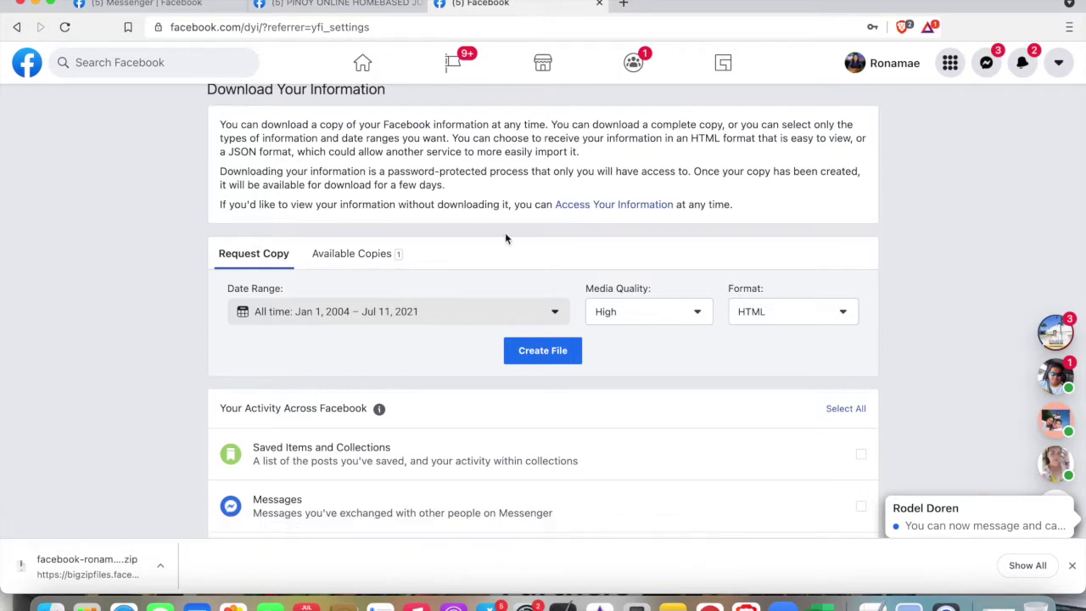
View the available copies of the Facebook information and check the notifications for the file-ready notice
left_click(353, 256)
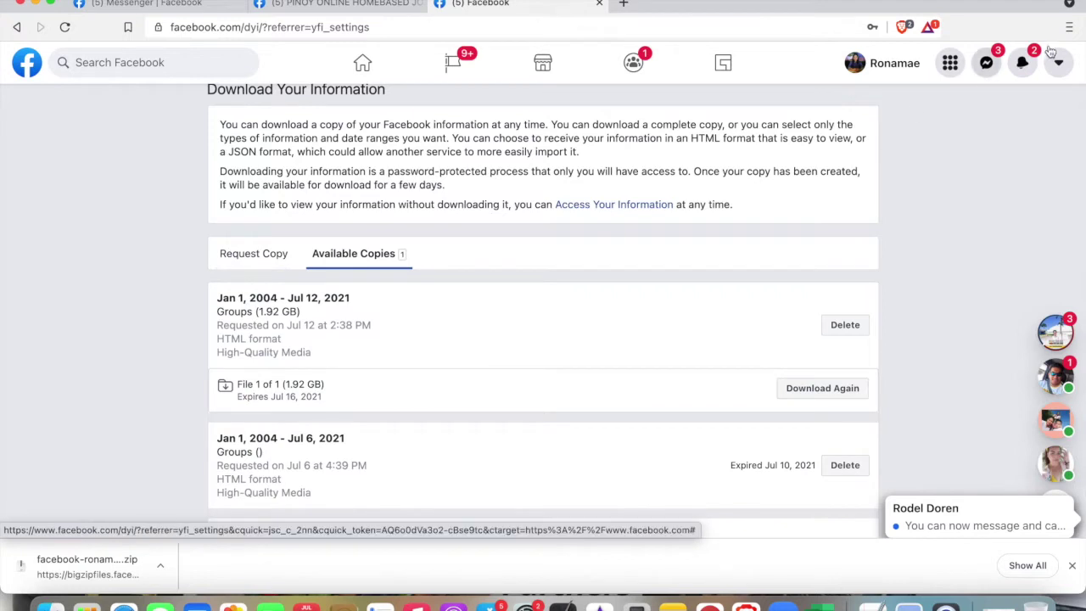
left_click(1021, 68)
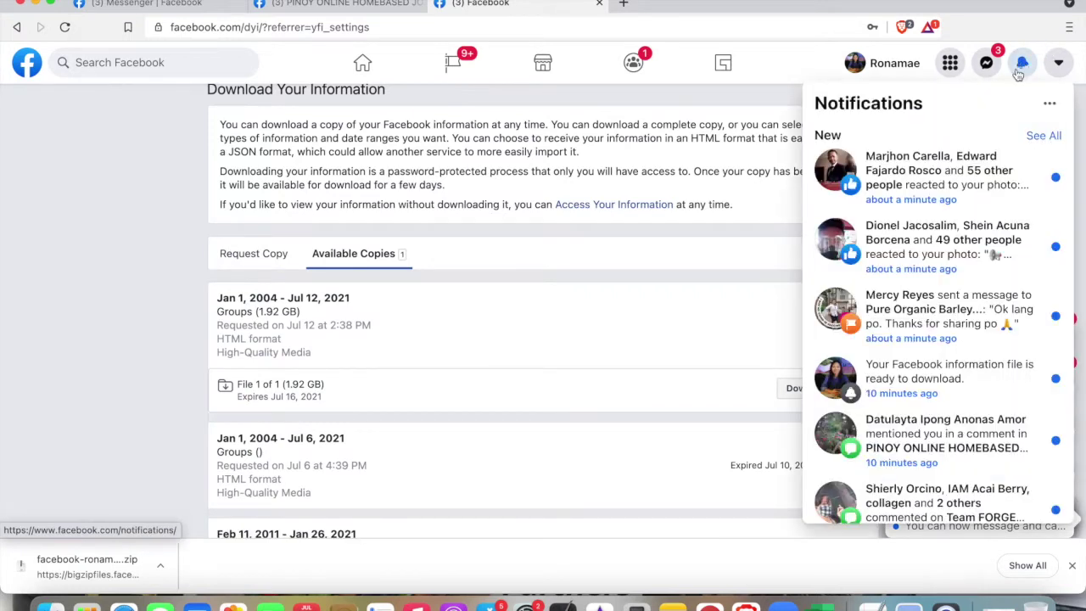
scroll(941, 289, "down", 2)
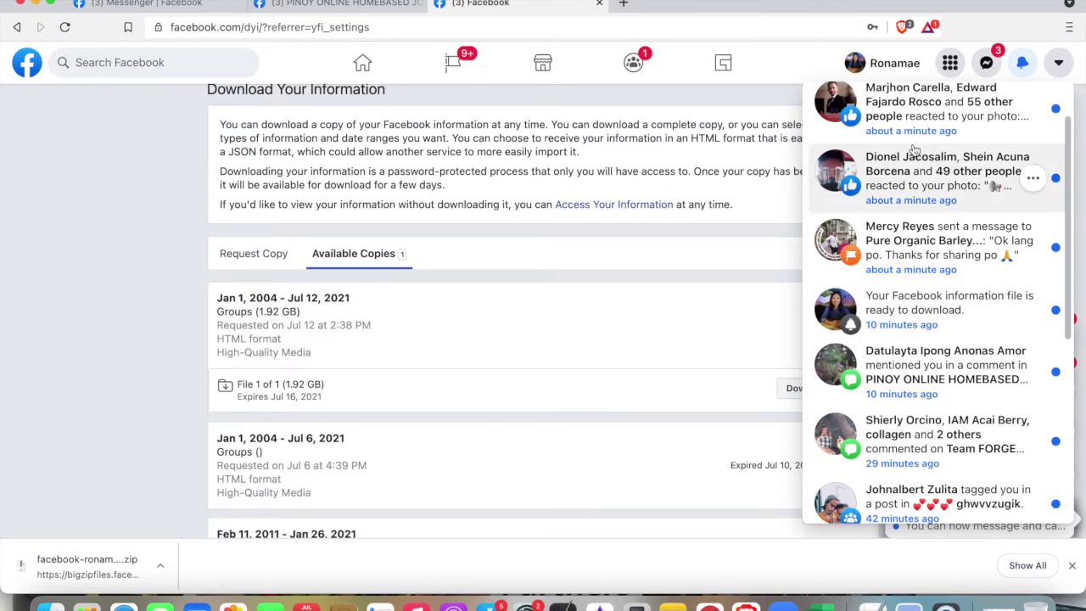
left_click(1023, 62)
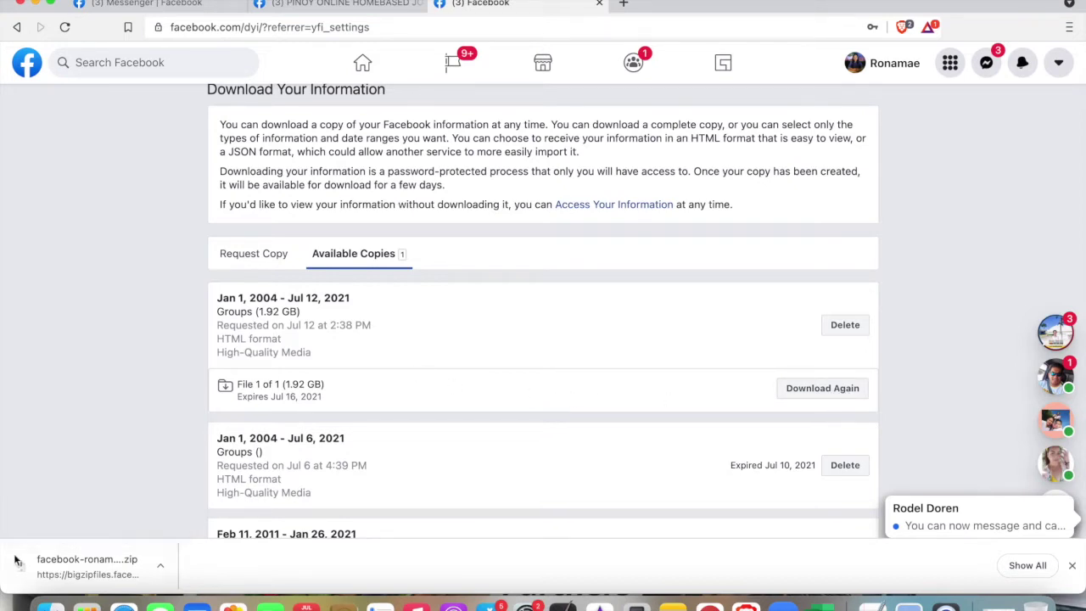
Locate the downloaded Facebook zip in Finder, extract it and open the groups folder inside the extracted folder
left_click(163, 567)
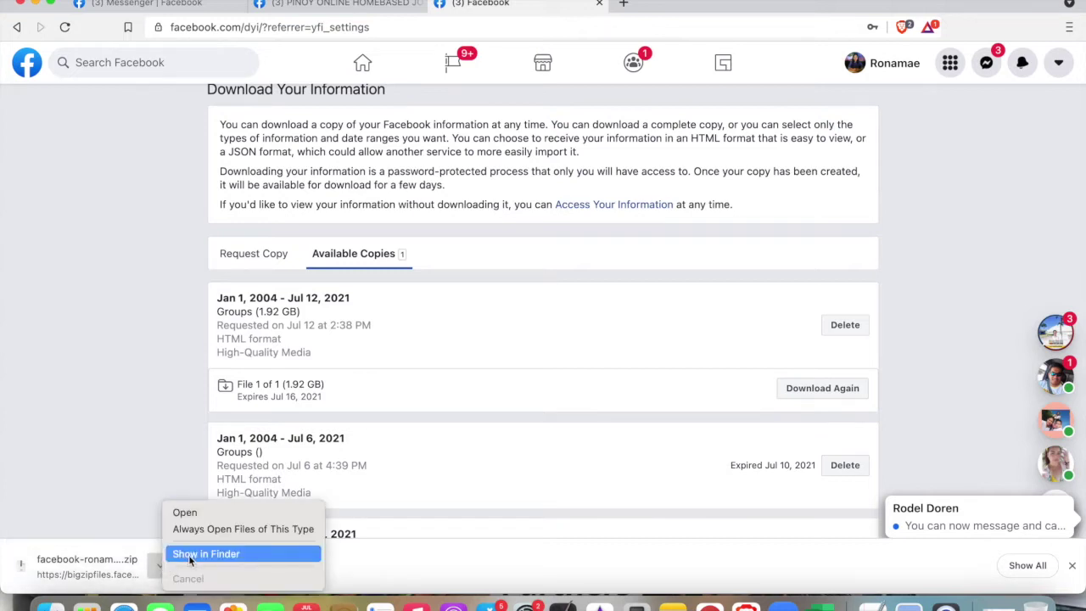
left_click(190, 559)
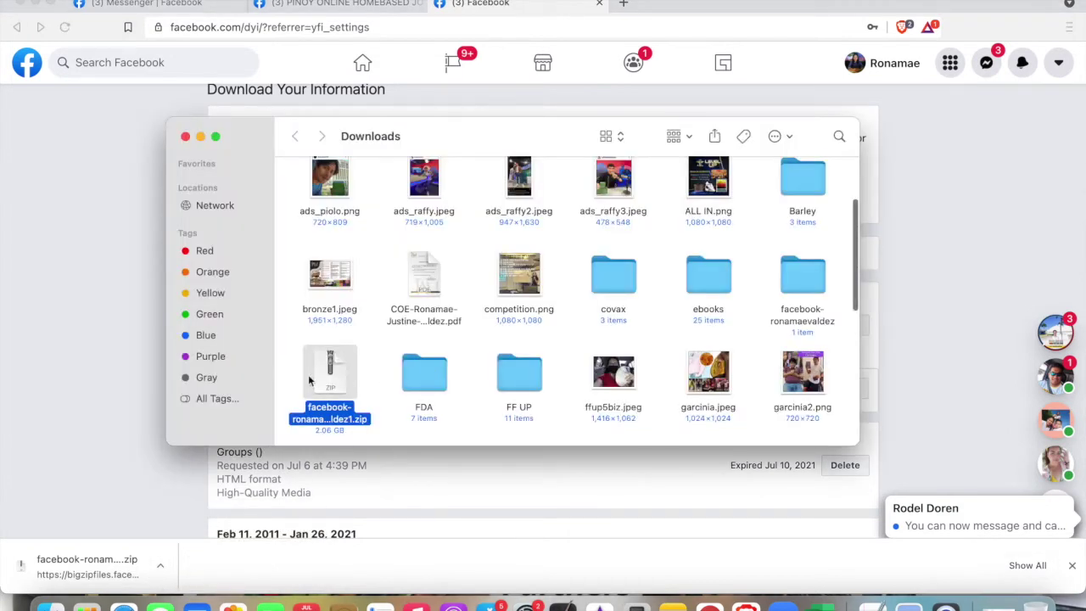
double_click(331, 378)
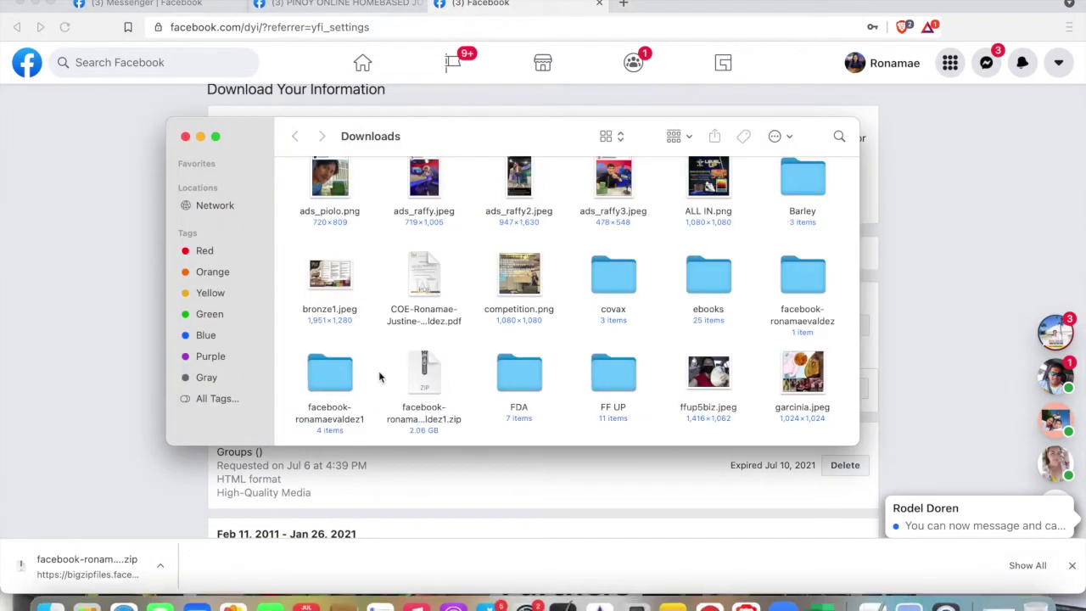
double_click(323, 373)
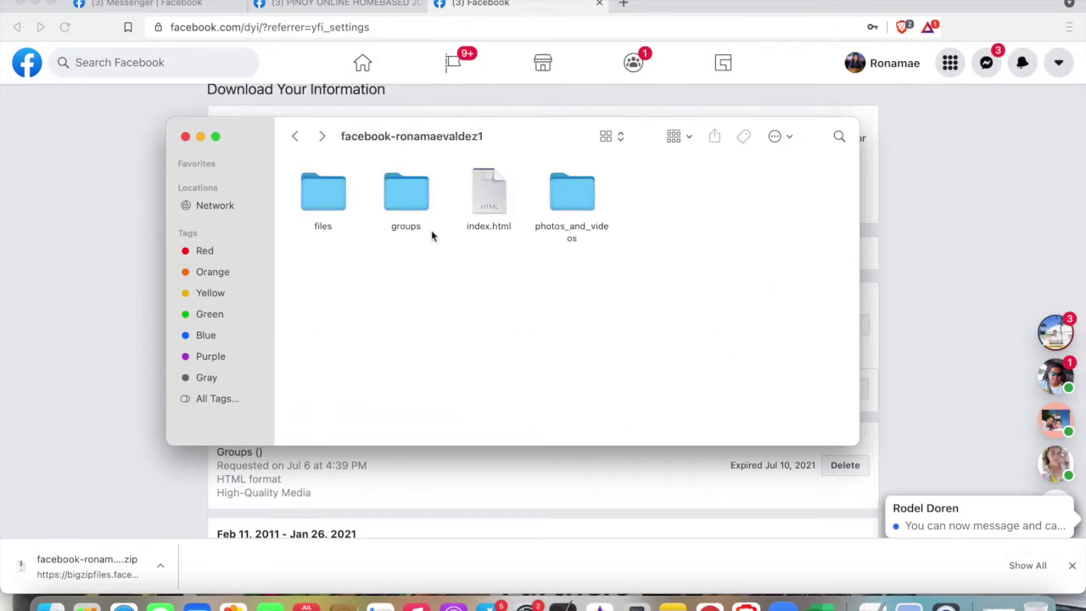
double_click(405, 192)
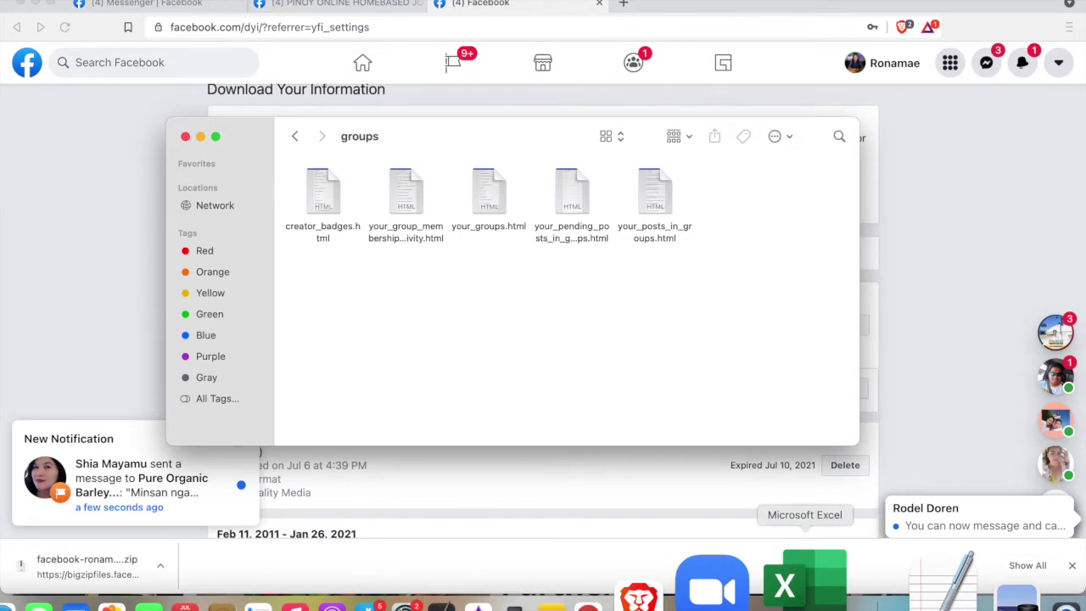
Switch to Microsoft Excel, create a blank workbook and open your_group_membership_activity.html from the extracted groups folder
left_click(806, 583)
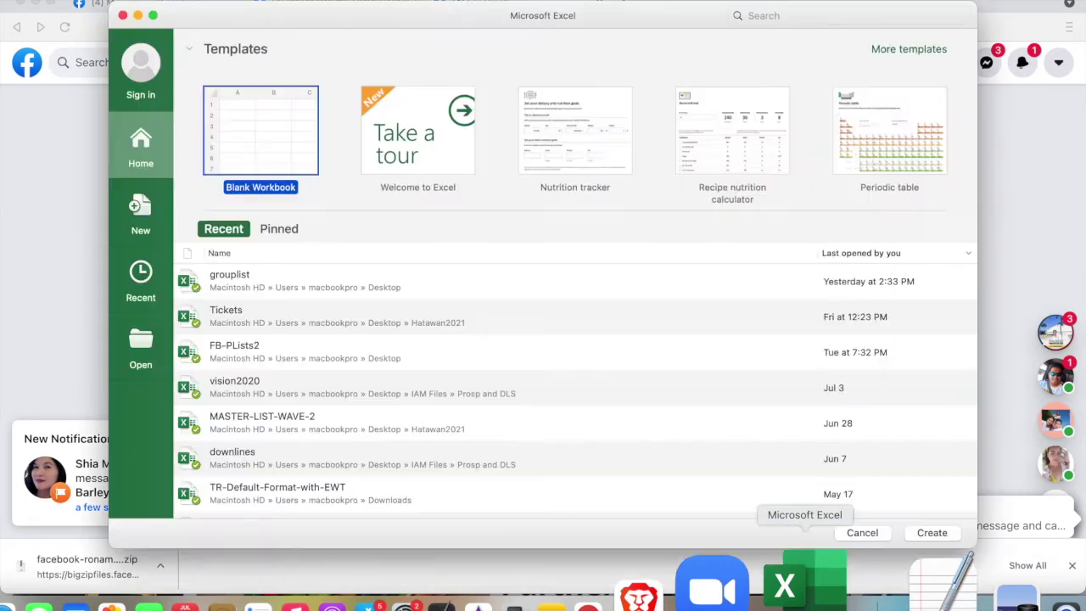
double_click(265, 159)
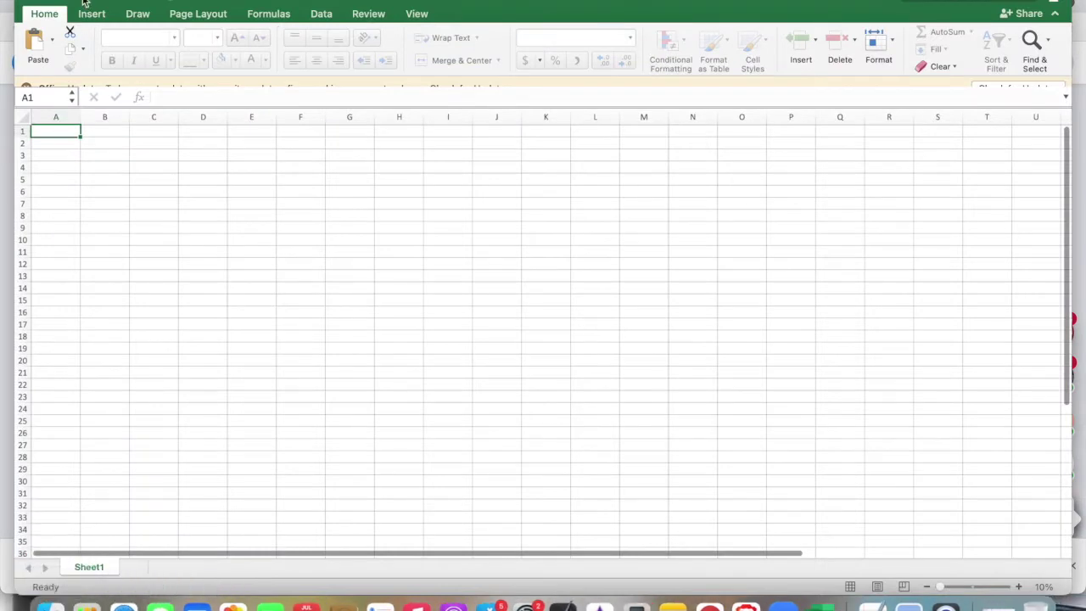
left_click(151, 262)
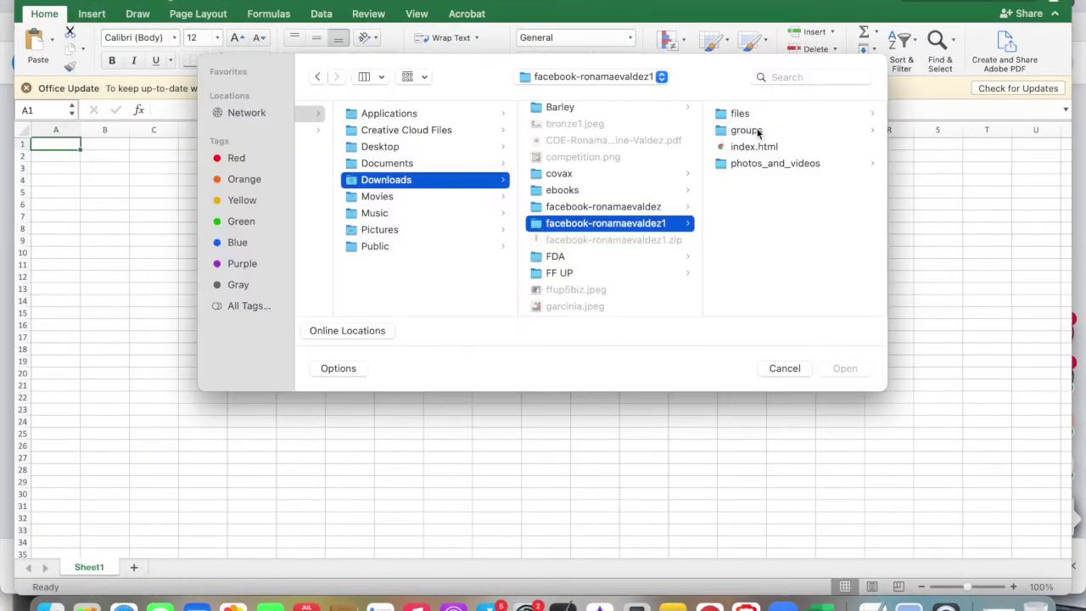
left_click(740, 125)
left_click(785, 131)
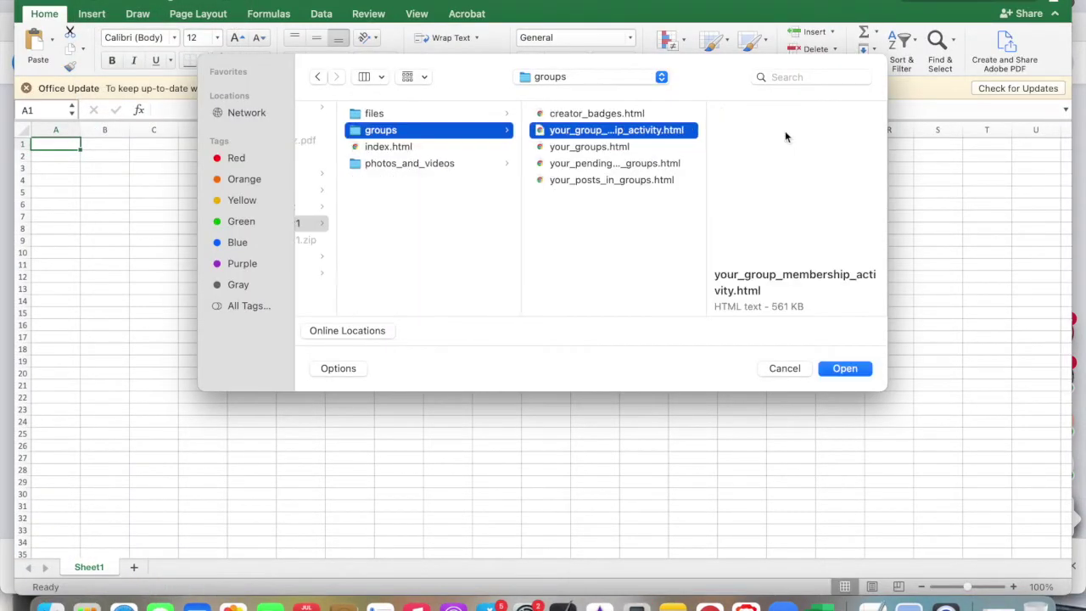
left_click(844, 369)
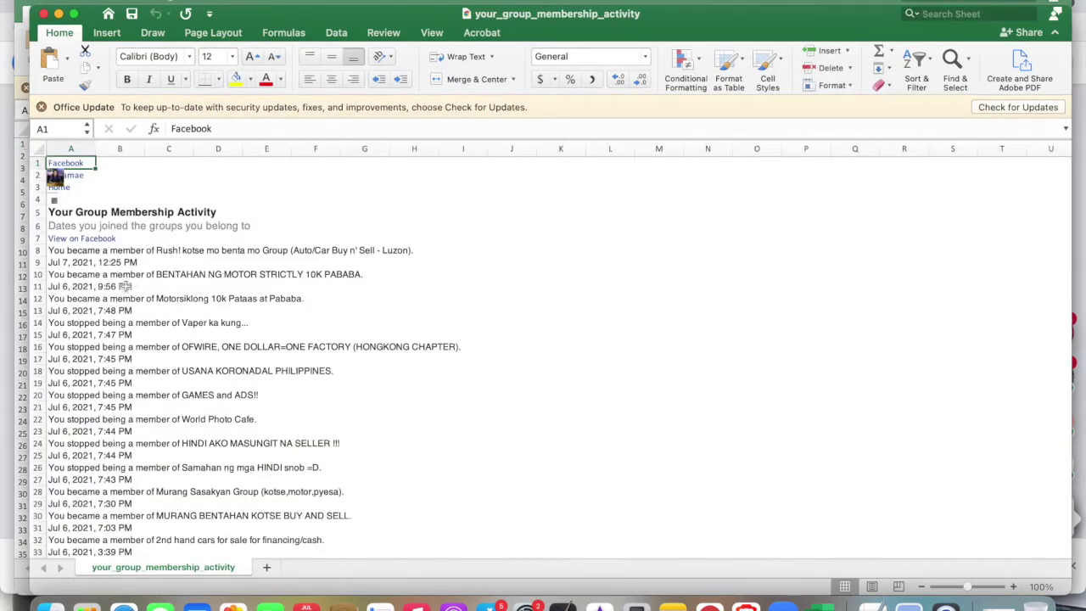
Copy all membership entries from cell A8 down and paste them into the blank workbook starting at B5
scroll(125, 289, "down", 3)
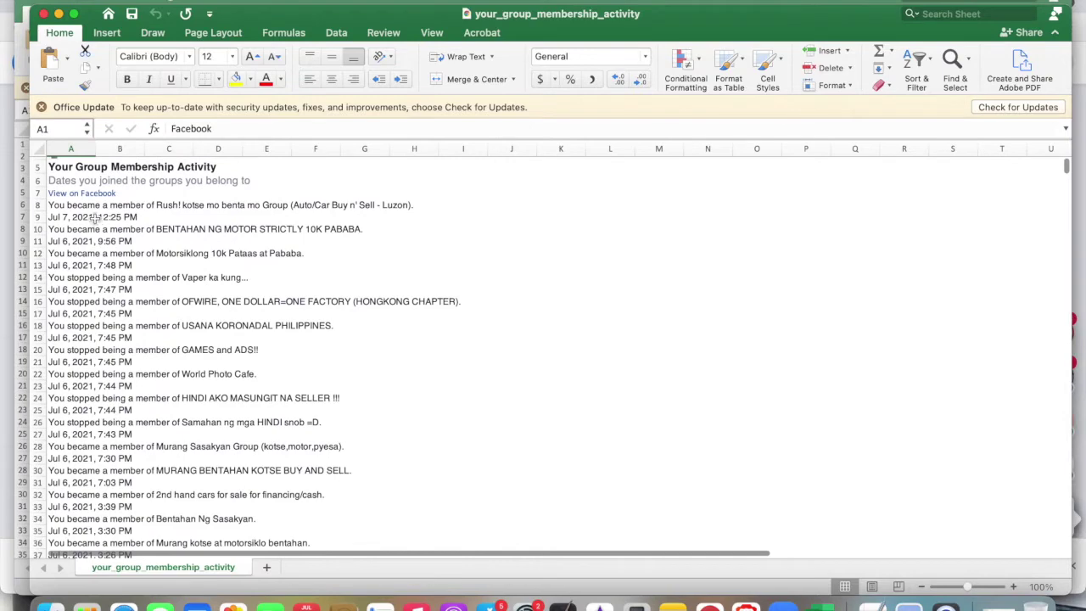
scroll(130, 263, "down", 10)
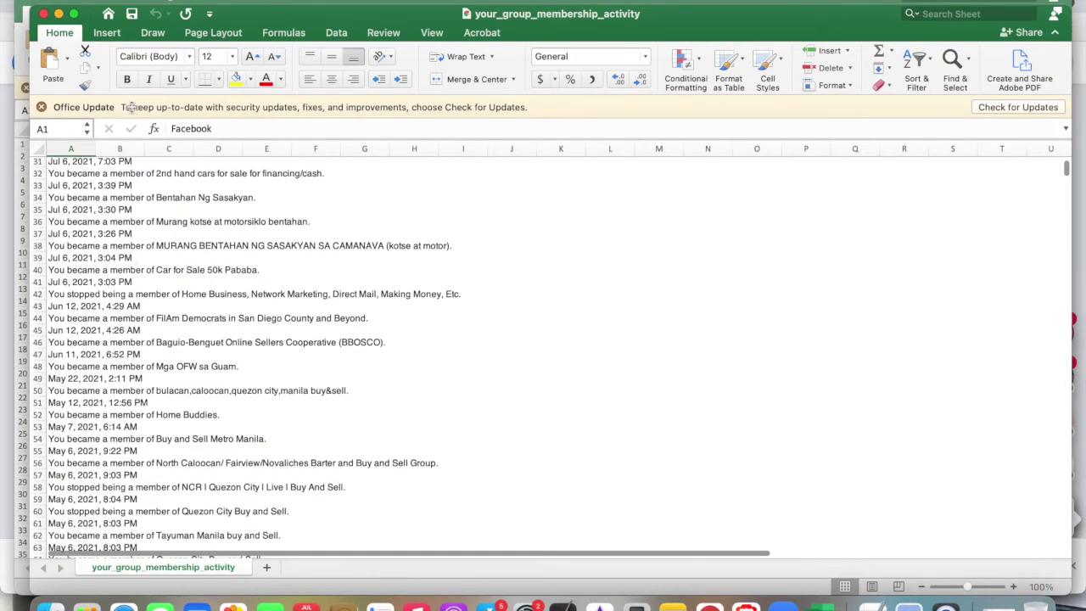
left_click(133, 178)
scroll(134, 179, "down", 20)
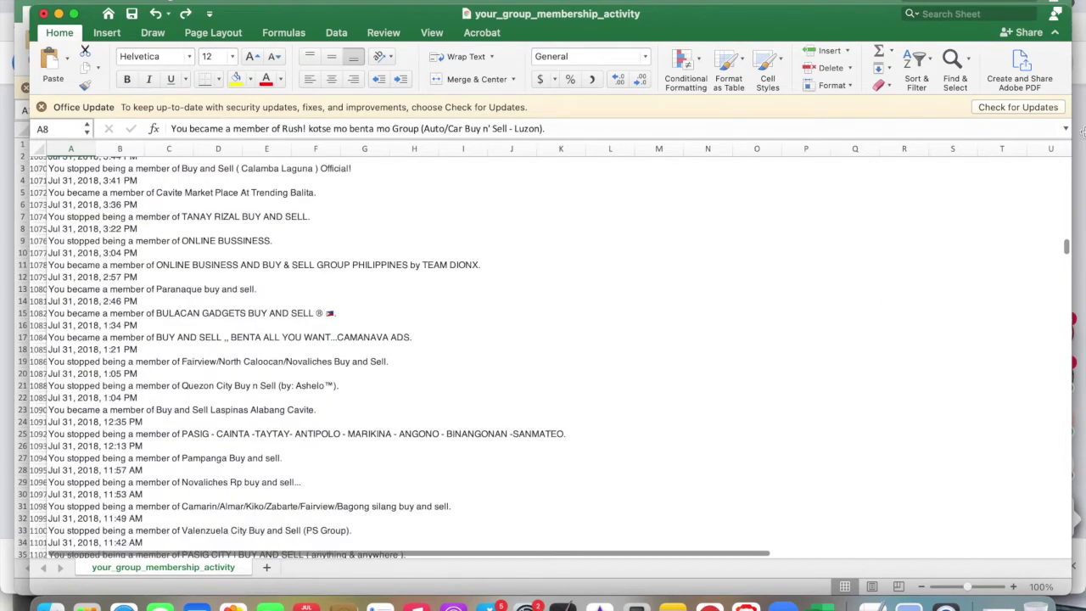
scroll(1057, 245, "down", 20)
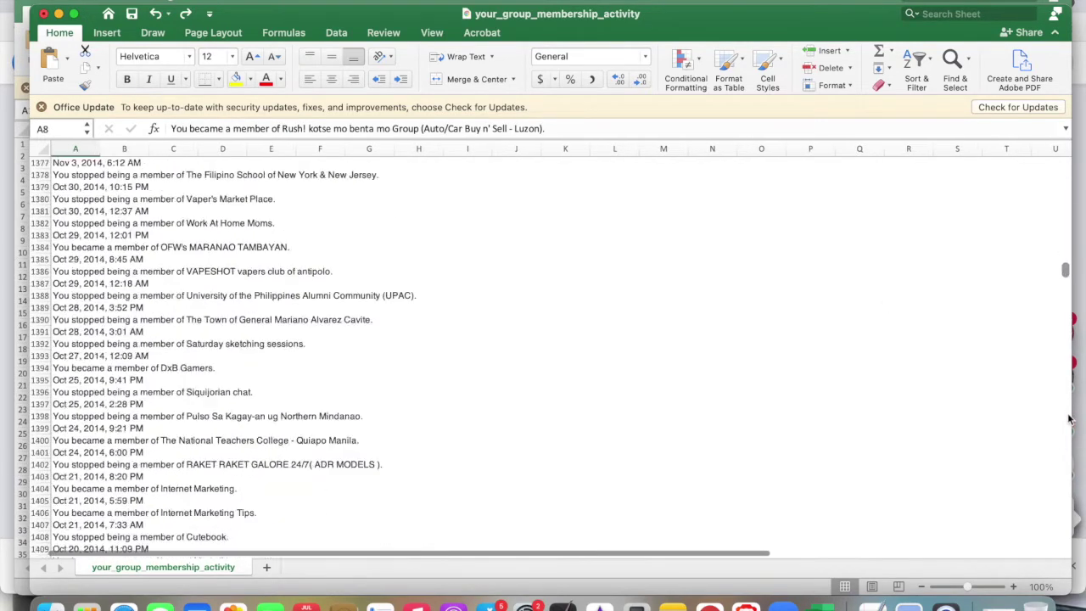
key("super+c")
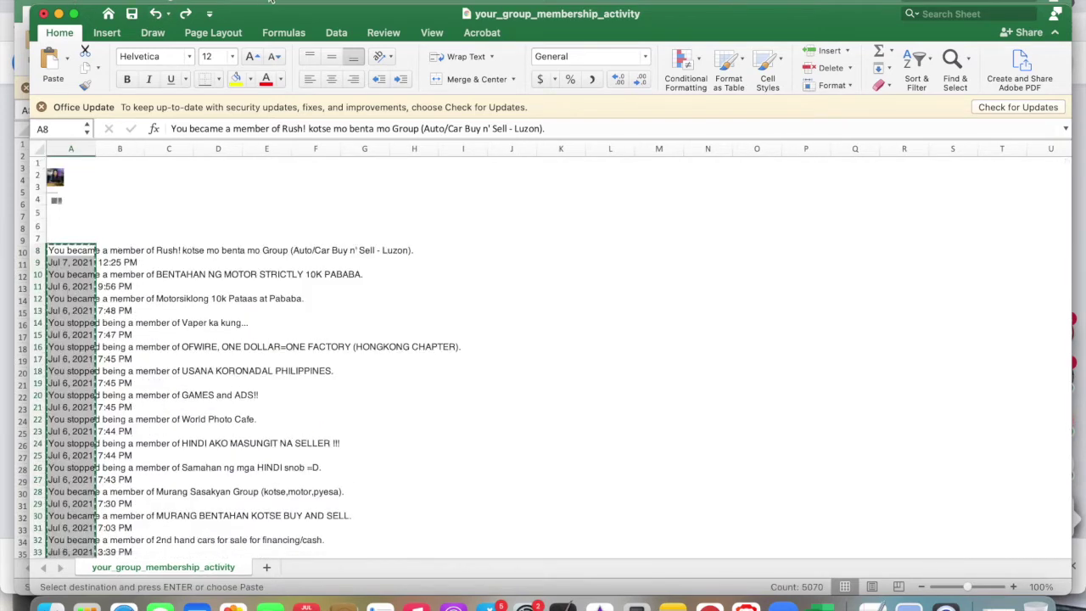
key("super+n")
left_click(90, 187)
key("super+v")
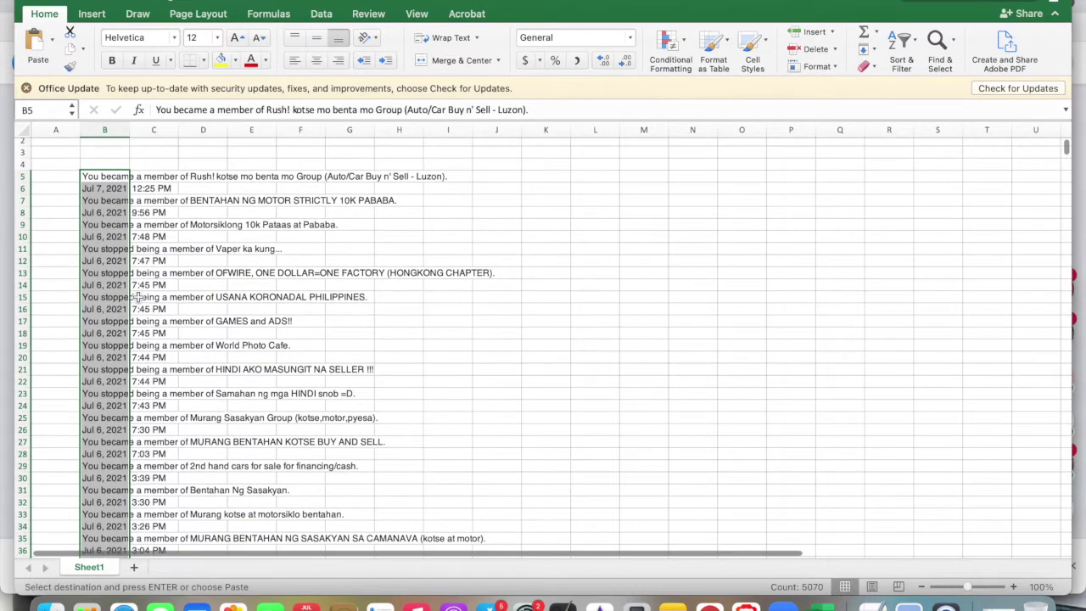
Filter the pasted entries in column B to those that contain PM
left_click(102, 130)
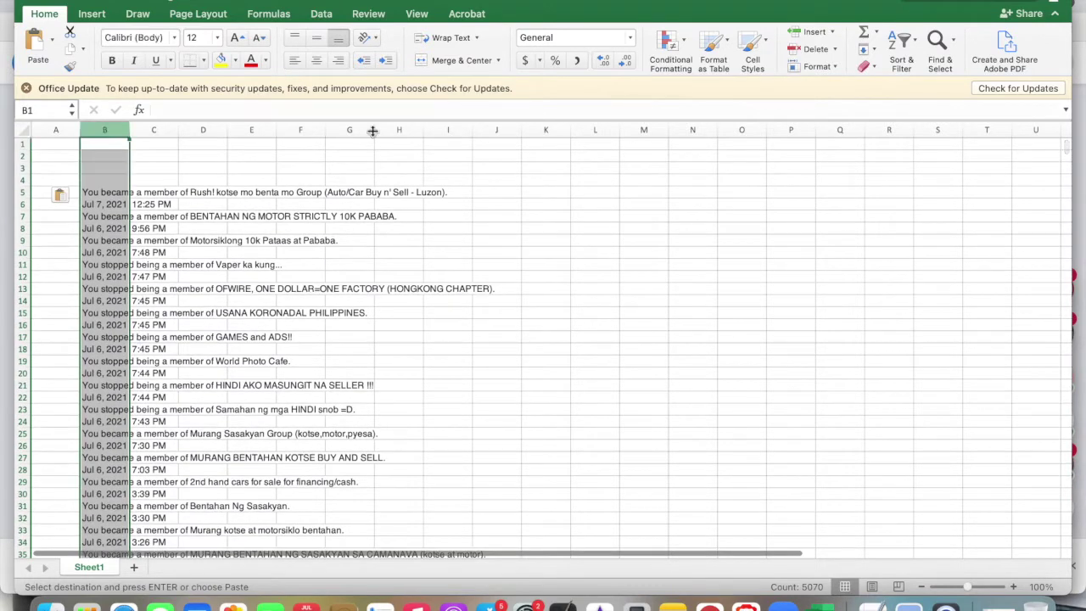
left_click(228, 315)
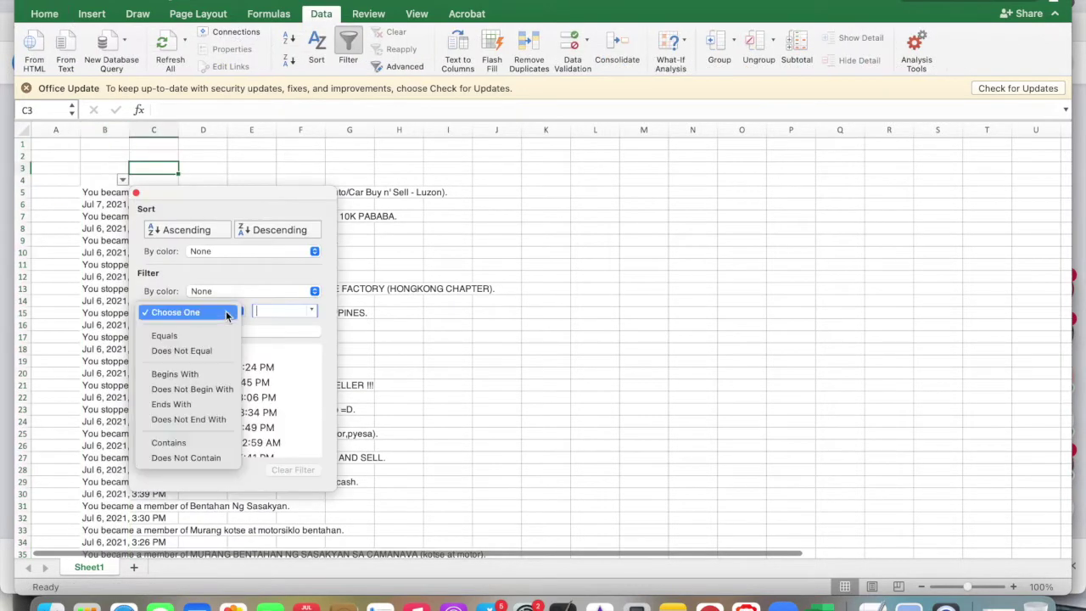
left_click(188, 441)
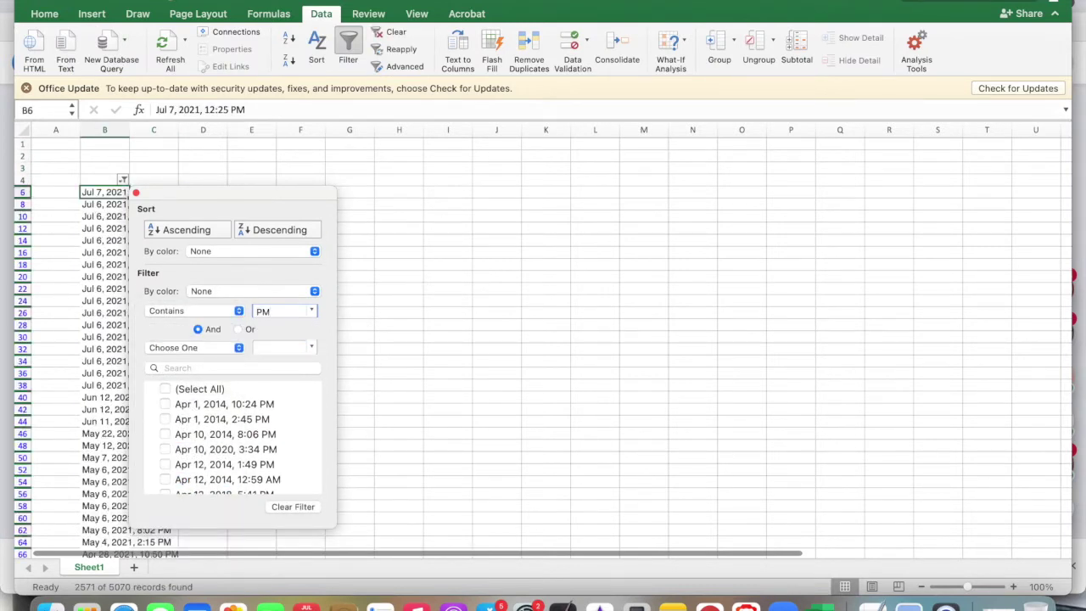
key("Escape")
Delete the filtered PM date rows above the Philippine Motorcycle Enthusiast - (PME) entry
key("super+shift+Down")
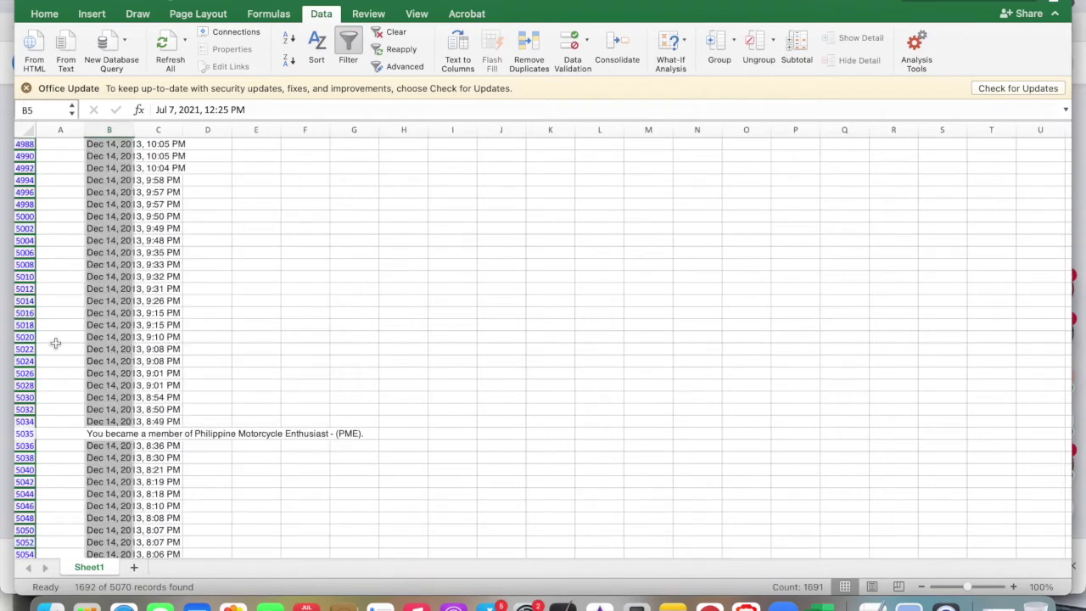
right_click(24, 349)
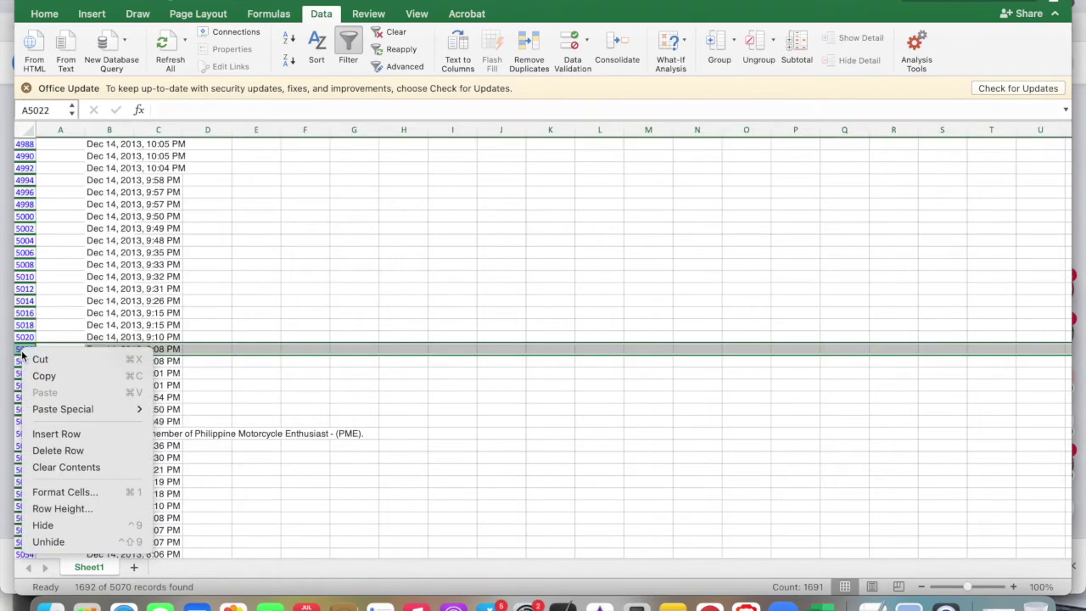
left_click(58, 451)
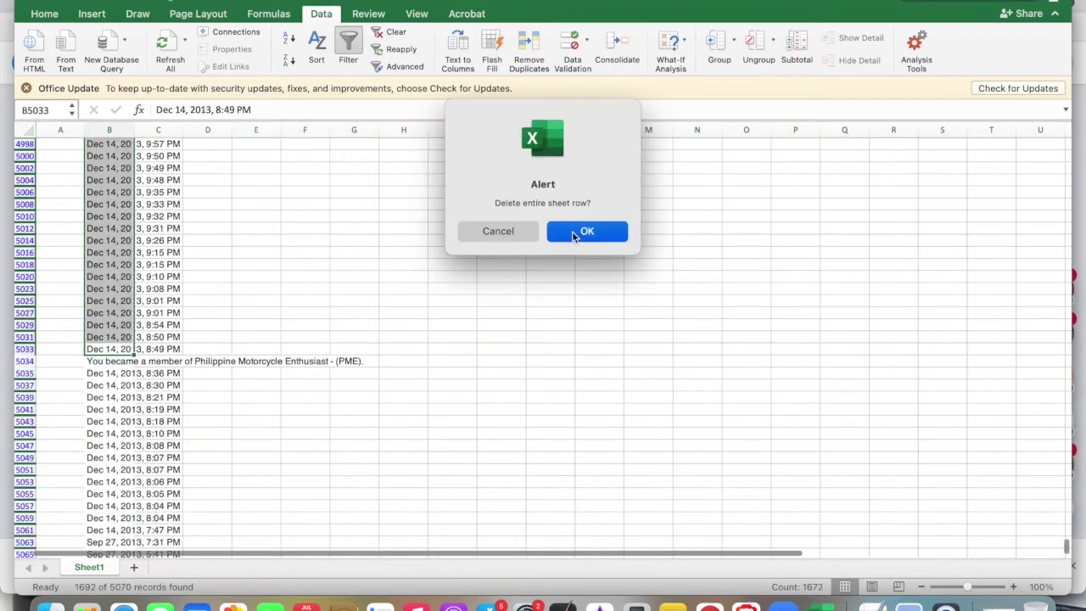
left_click(572, 230)
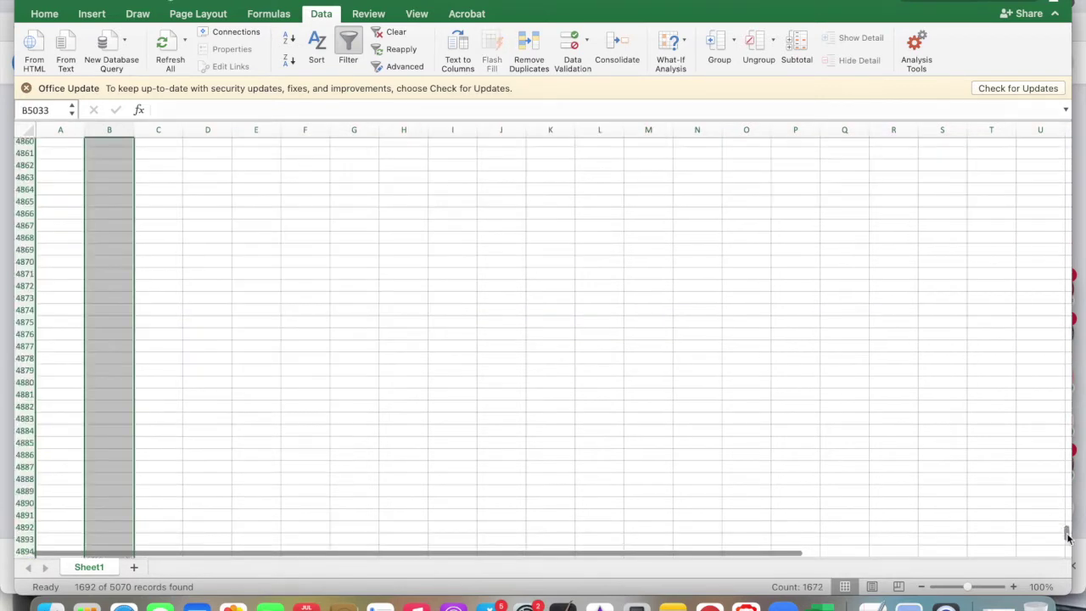
Delete the remaining PM date rows below the Philippine Motorcycle Enthusiast entry, from Dec 14, 2013, 8:36 PM down to Feb 14, 2011
left_click_drag(1067, 529, 1073, 359)
left_click(109, 205)
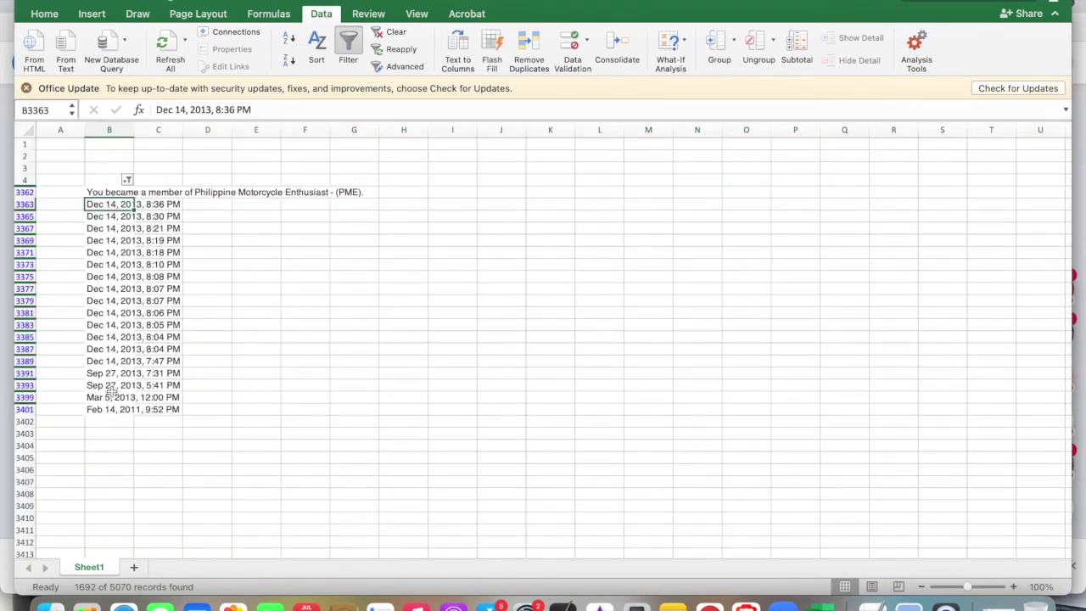
left_click(104, 410, "shift")
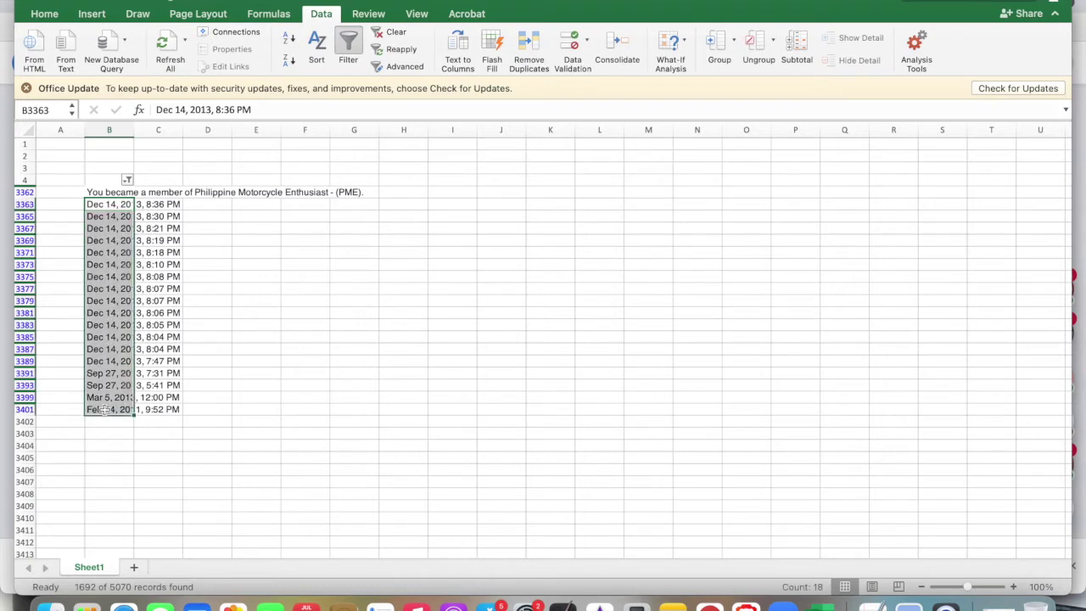
Change the column B filter to show only entries that contain 201
left_click(126, 180)
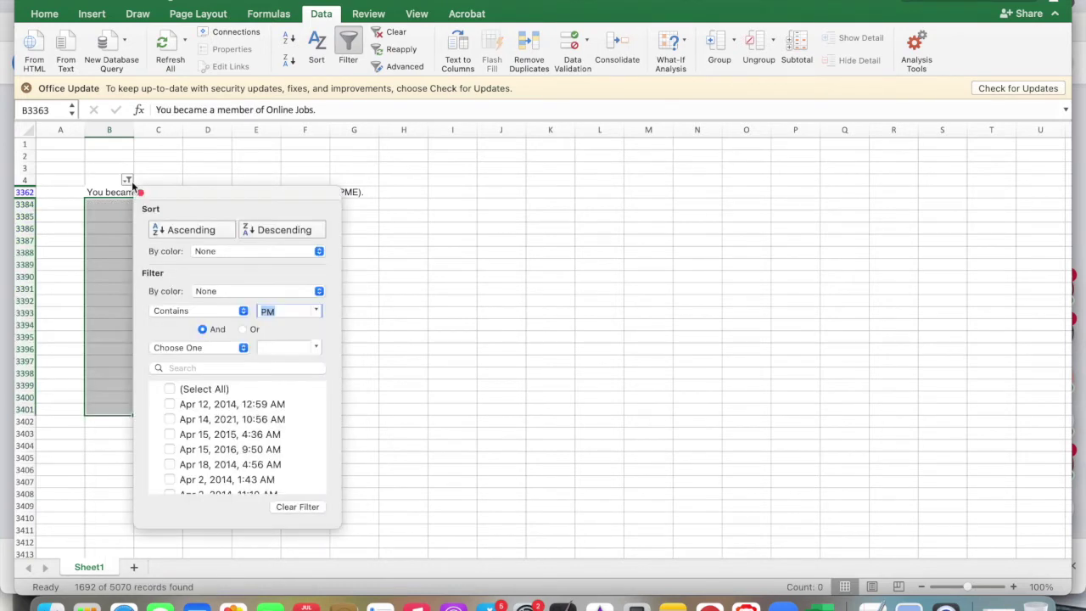
left_click(285, 310)
type("201")
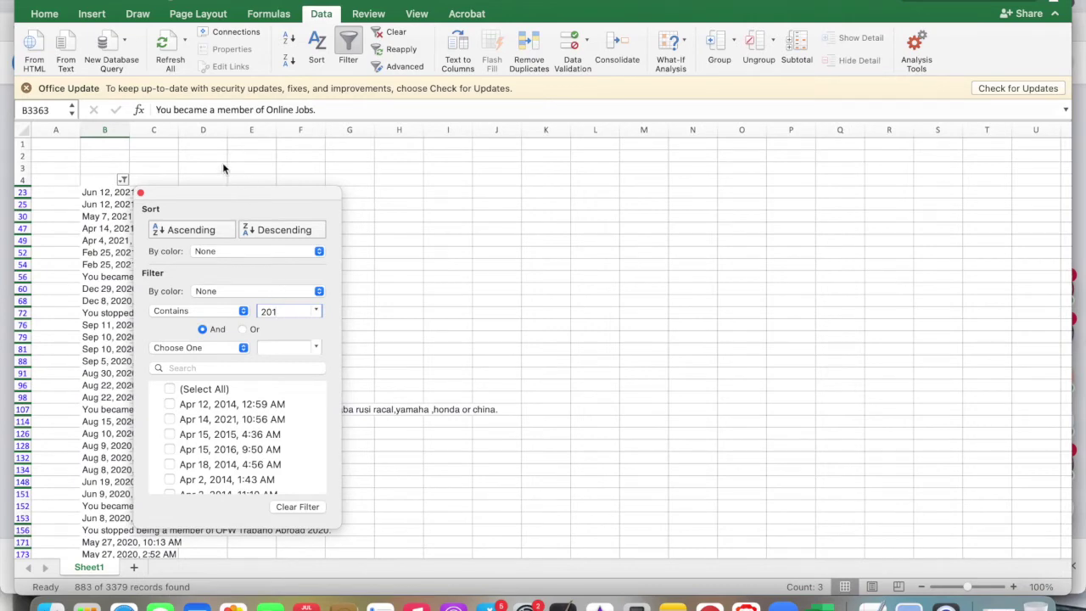
key("Return")
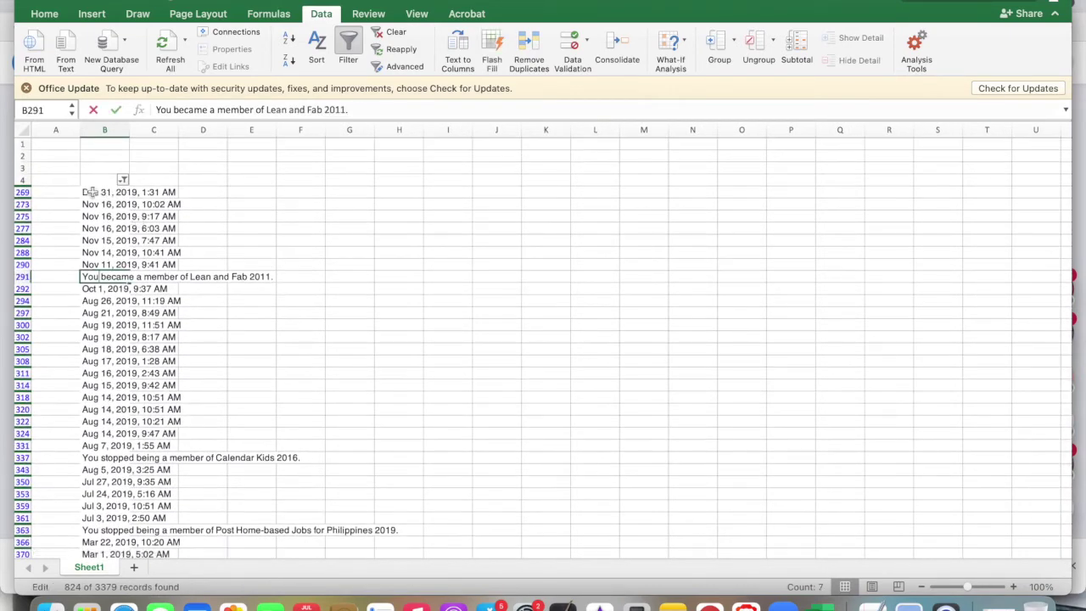
Delete the filtered rows containing 201, except the Lean and Fab 2011 membership entry
left_click(90, 192)
key("super+shift+Down")
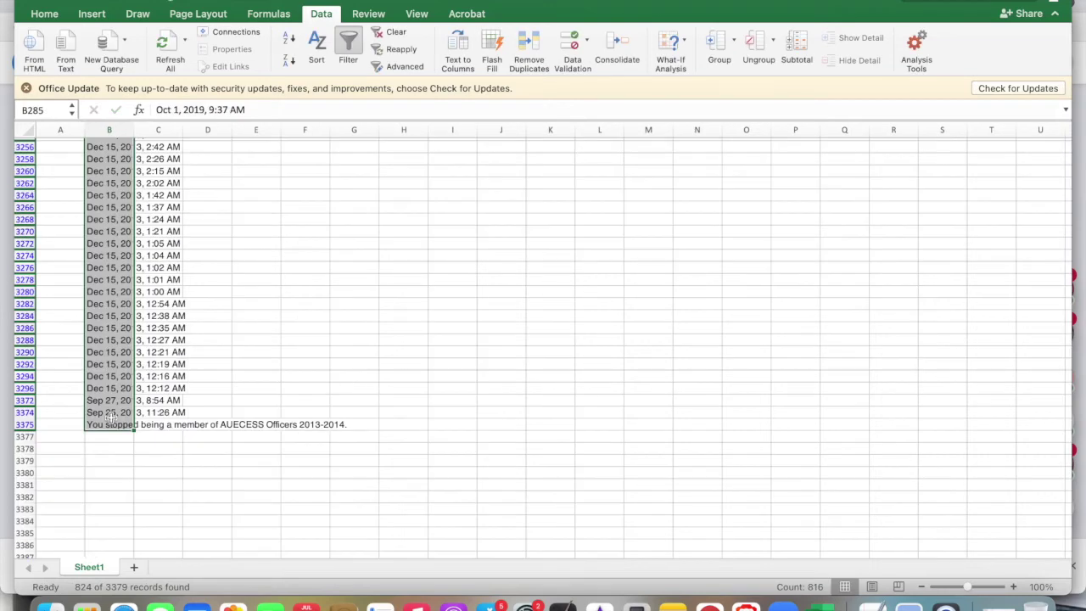
right_click(113, 423)
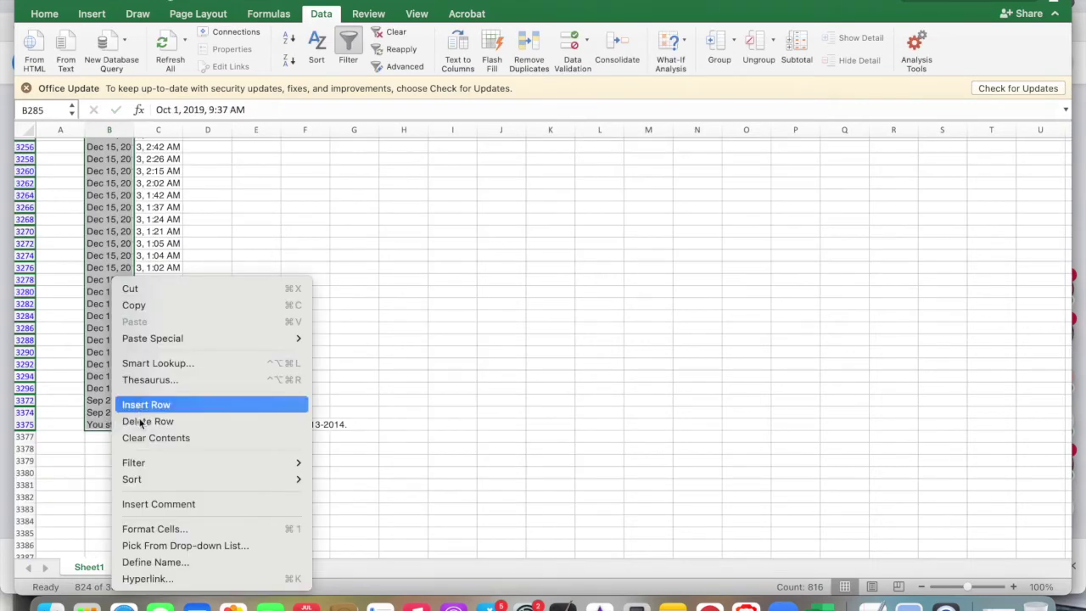
left_click(139, 422)
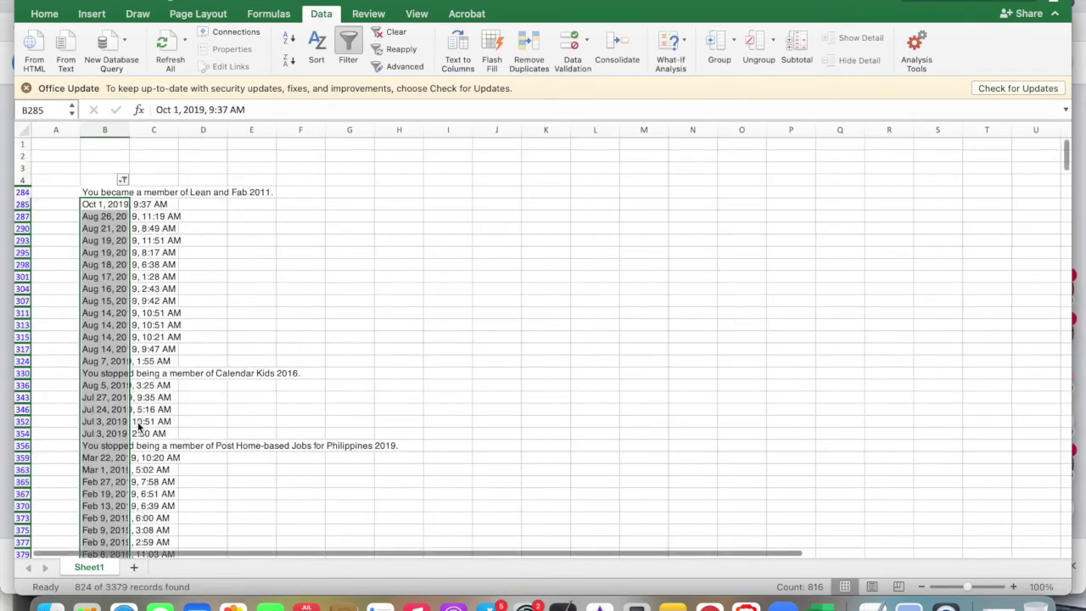
Filter column B to entries containing "2020," and delete all the filtered date rows
right_click(109, 249)
left_click(153, 395)
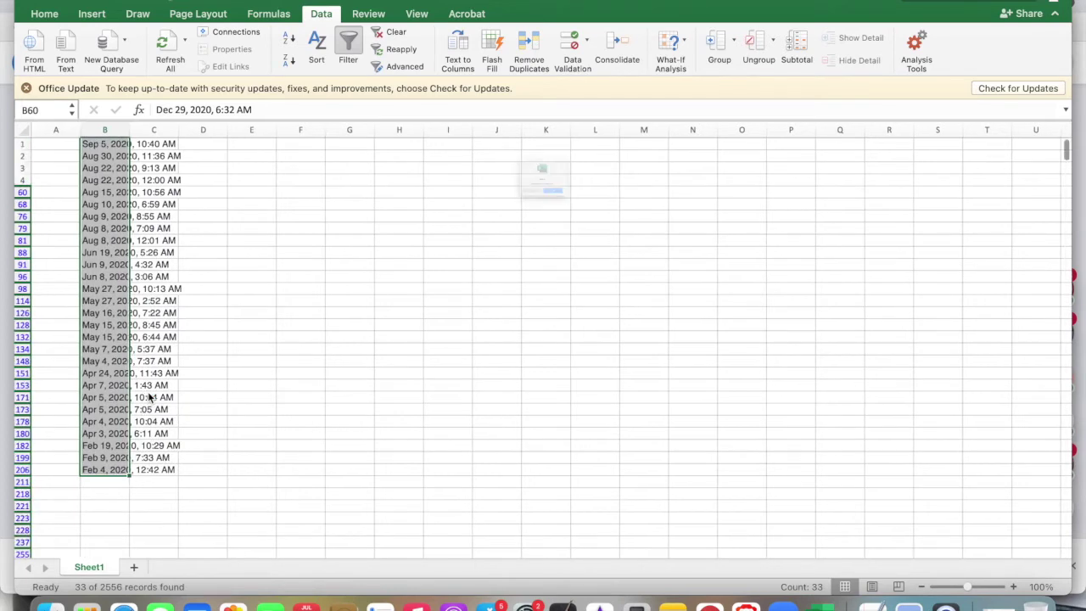
left_click(586, 234)
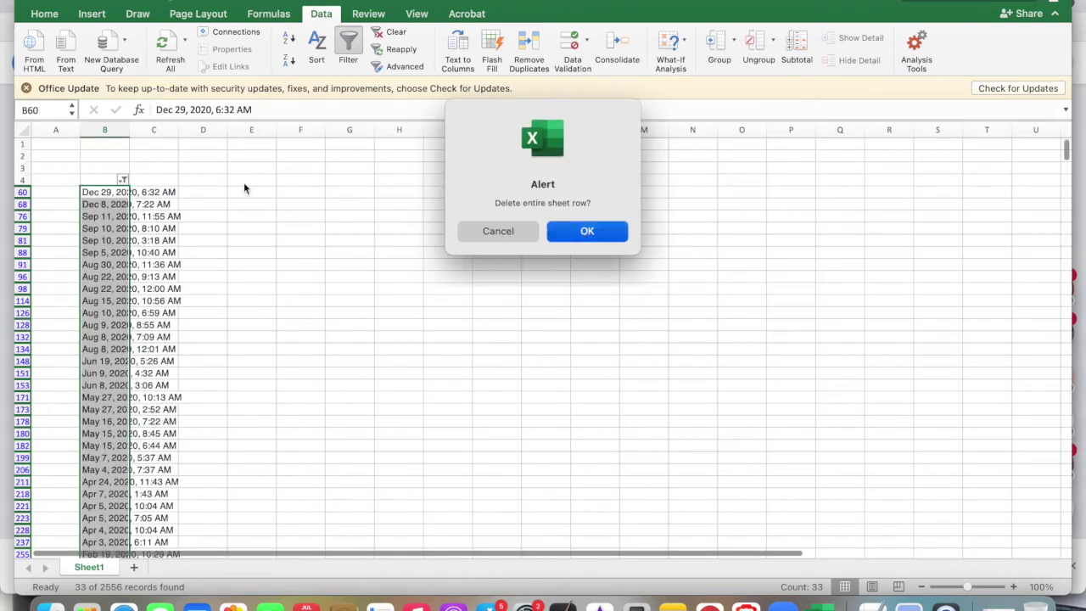
Change the column B filter to show only entries that contain 2021
left_click(123, 178)
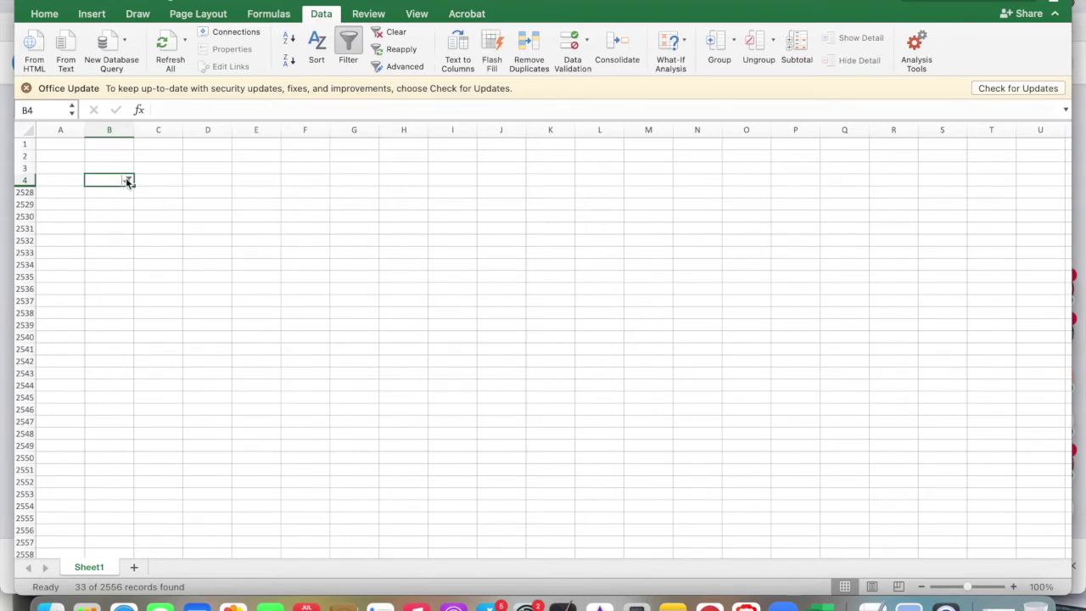
left_click(128, 180)
left_click(291, 311)
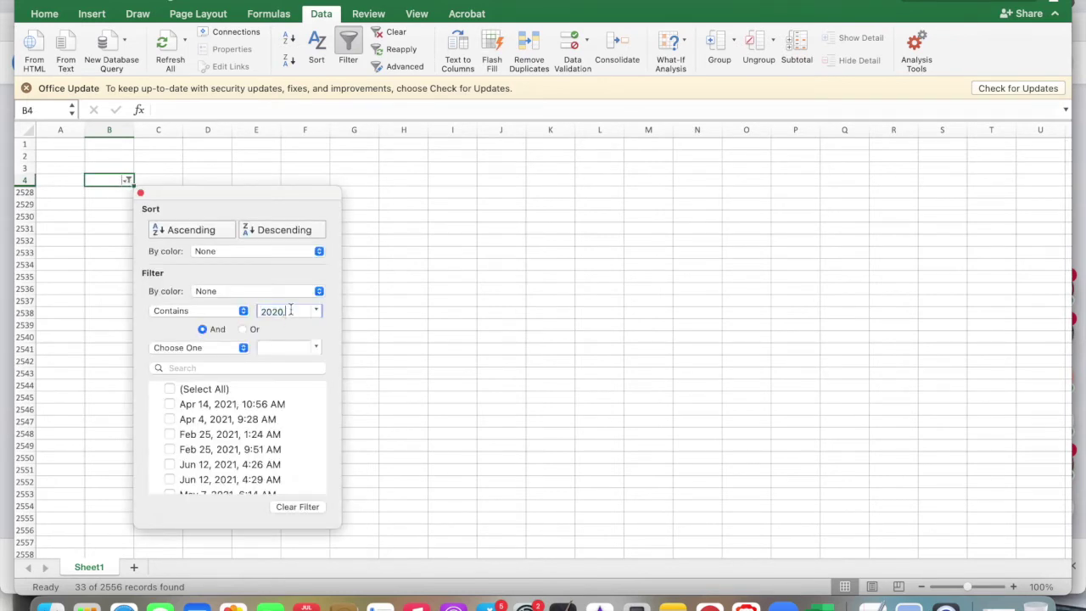
type("1")
key("Return")
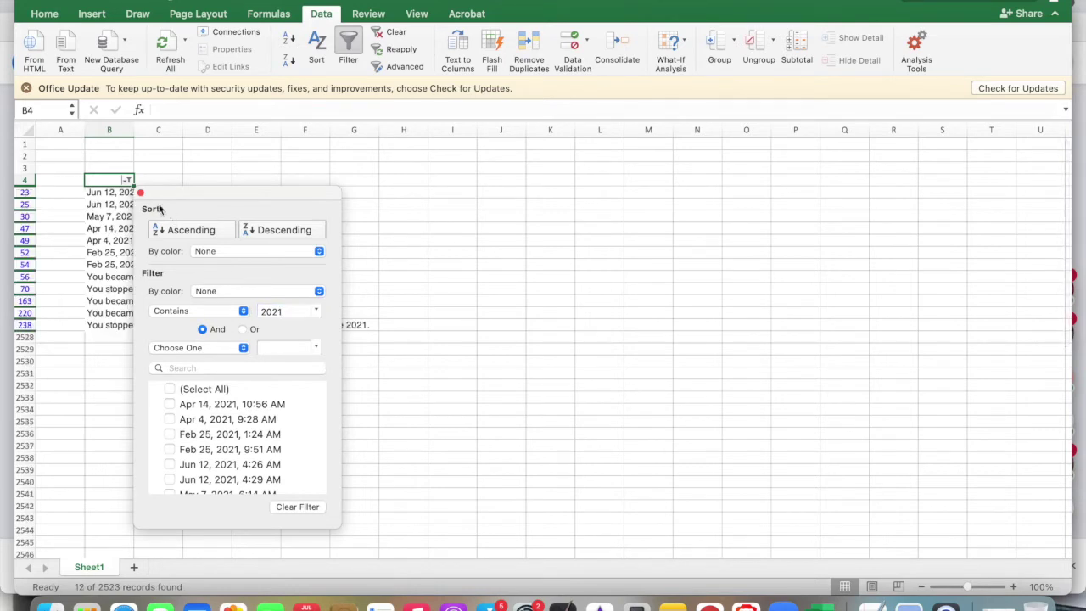
left_click(141, 193)
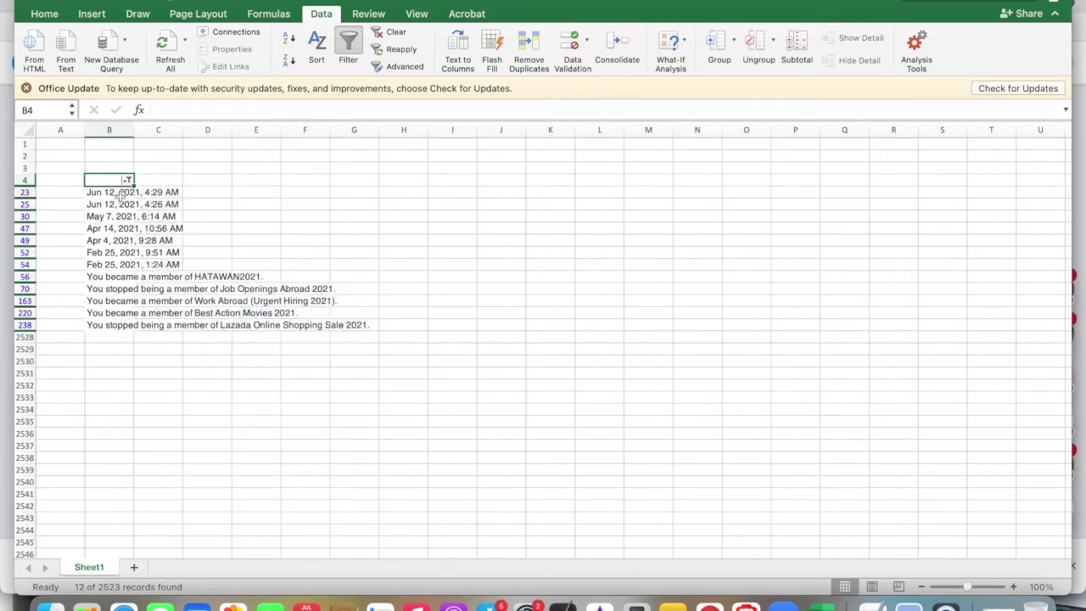
Delete the 2021 date rows from Jun 12 to Feb 25, keeping the group entries with 2021 in their names
left_click(119, 193)
left_click(119, 264, "shift")
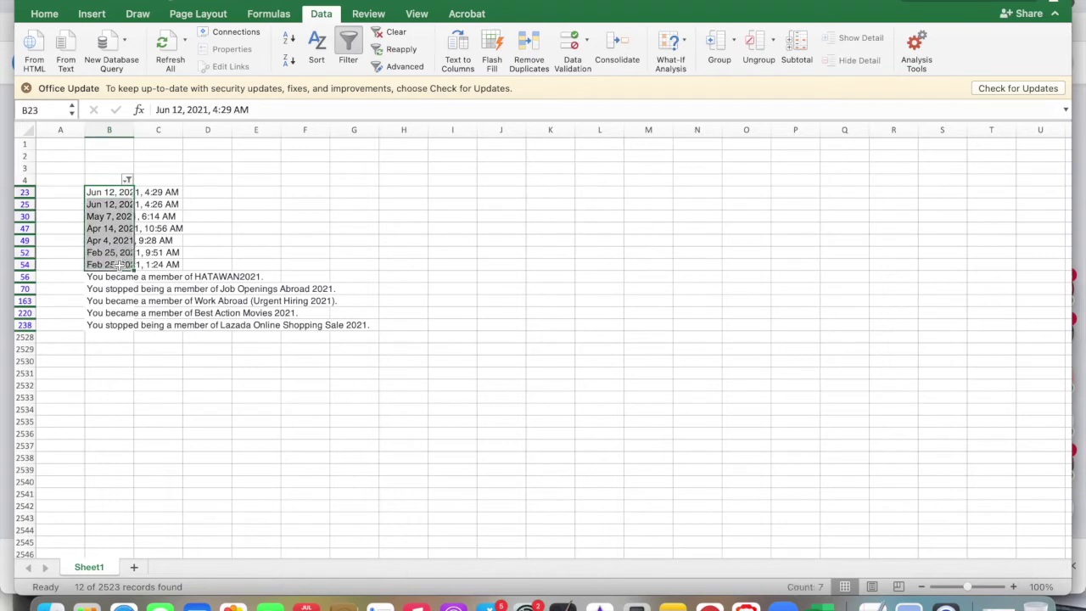
right_click(119, 264)
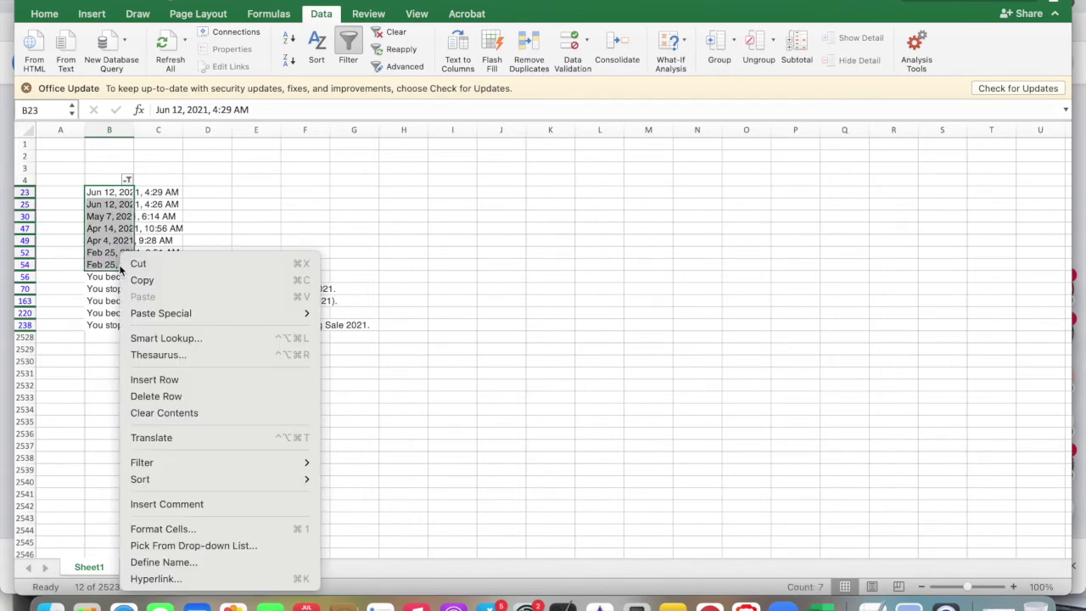
left_click(156, 397)
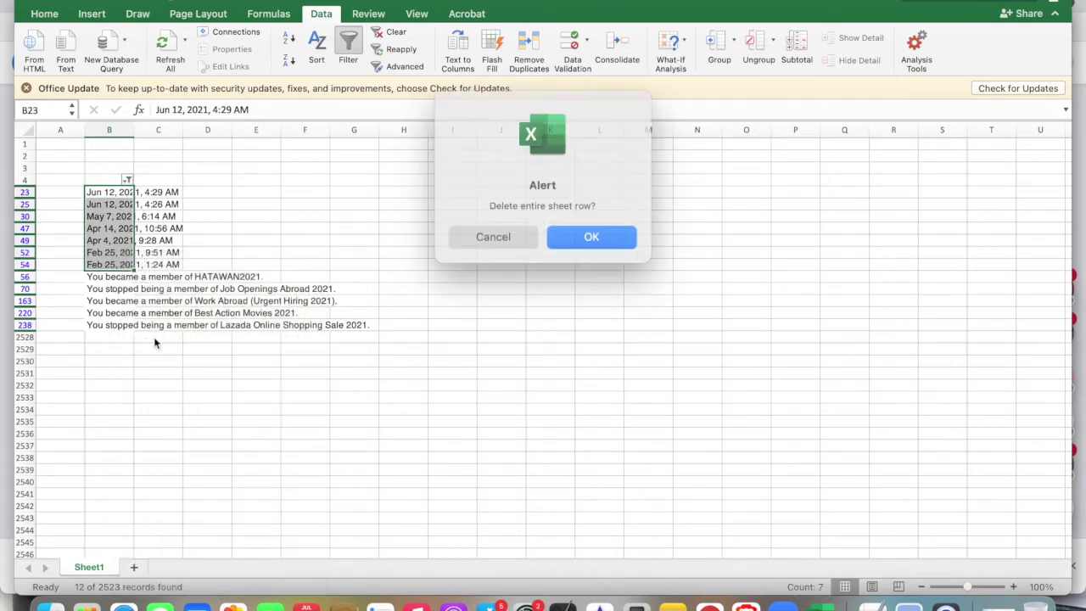
left_click(585, 232)
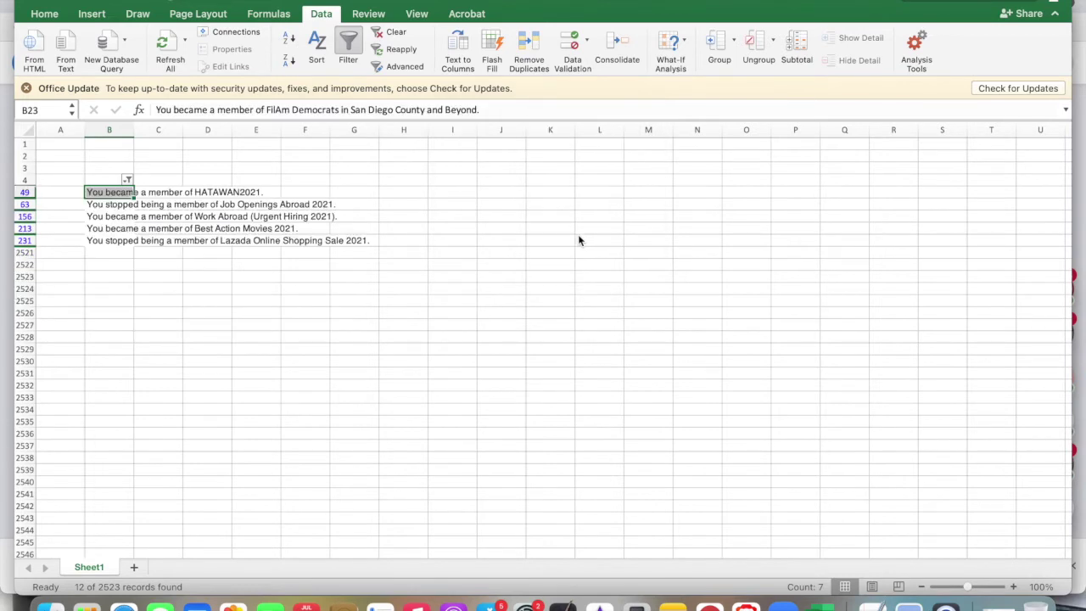
left_click(108, 206)
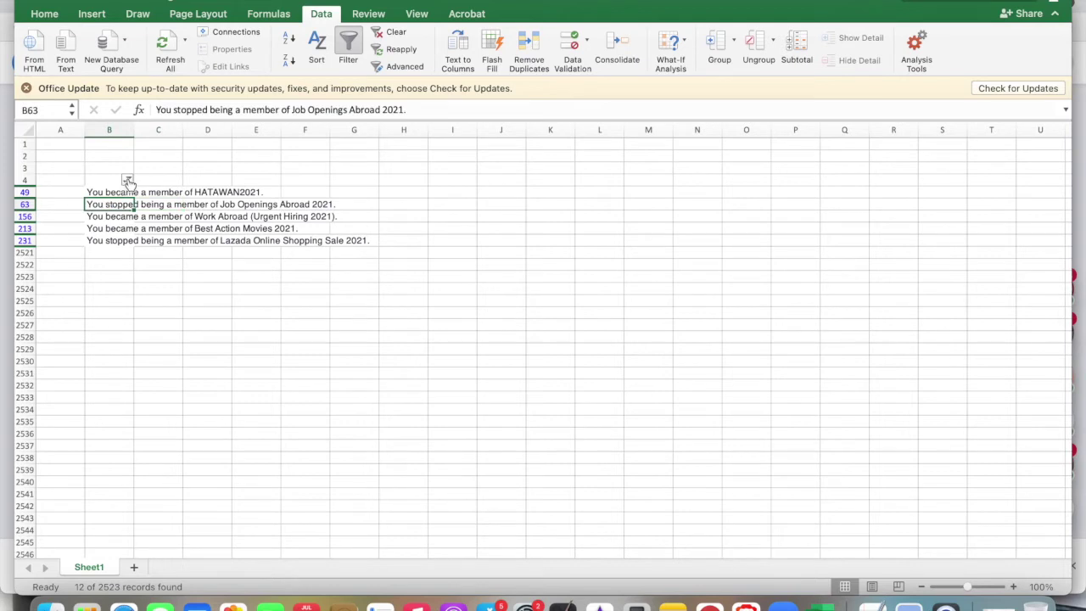
Remove the 2021 condition from column B's filter and check the full list of remaining membership entries
left_click(128, 179)
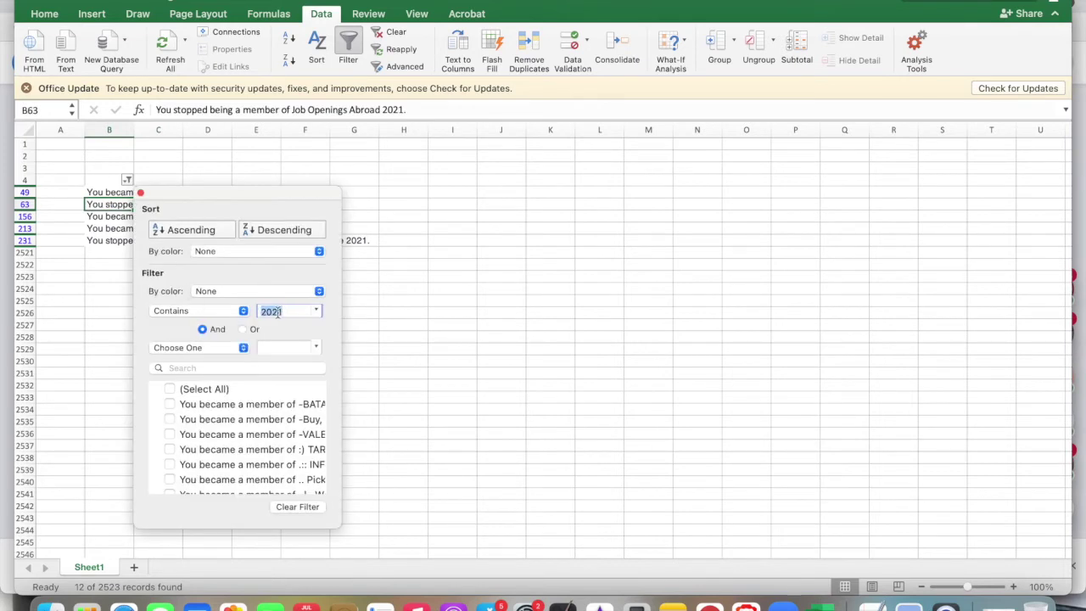
key("BackSpace")
left_click(172, 353)
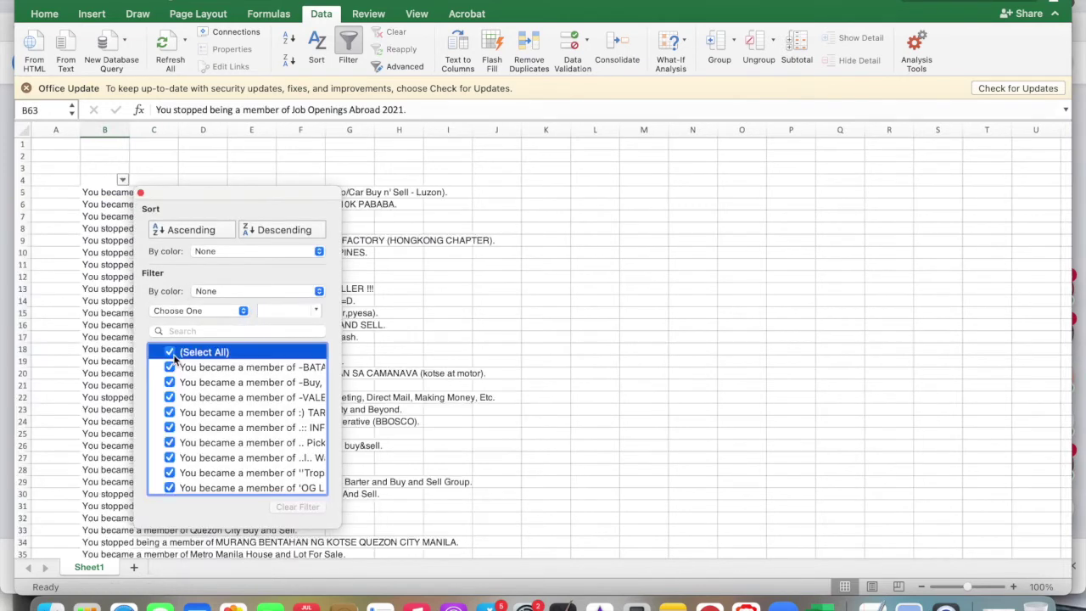
left_click(231, 161)
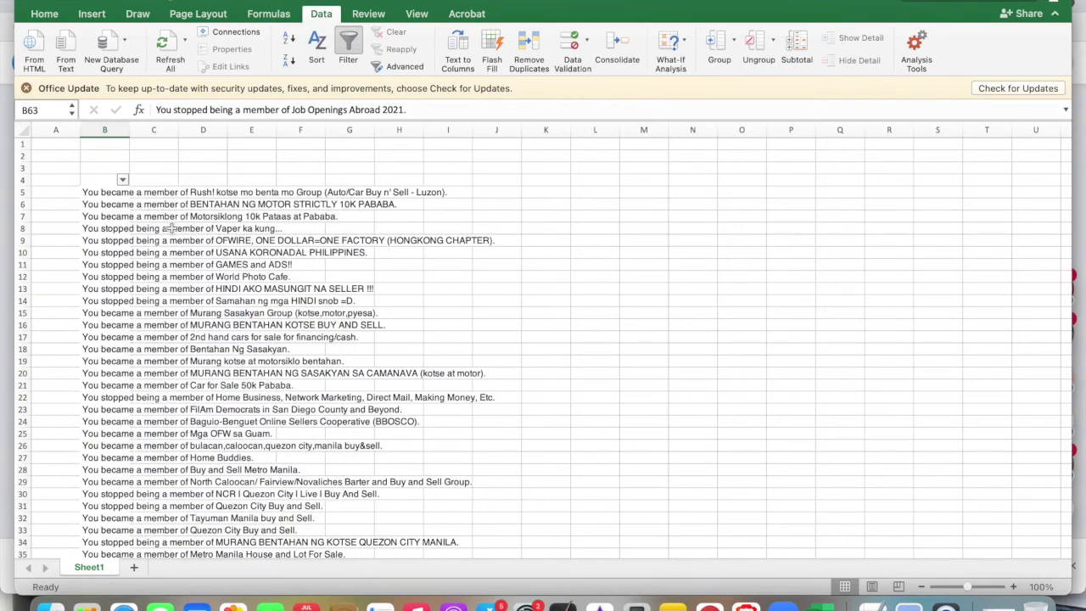
scroll(171, 227, "down", 5)
scroll(170, 227, "down", 20)
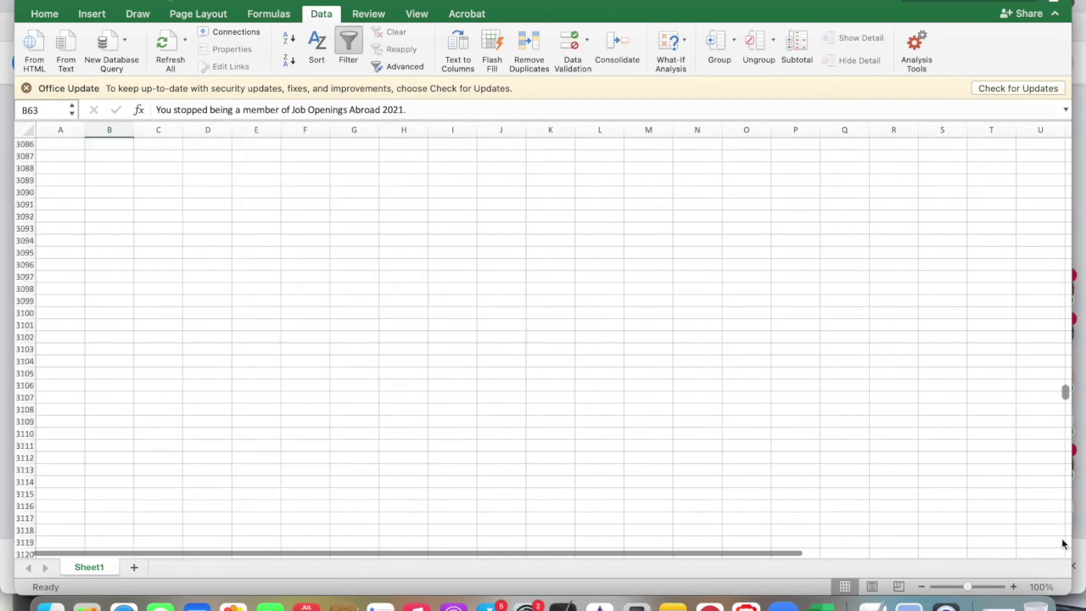
left_click(1066, 543)
left_click_drag(1065, 533, 1067, 142)
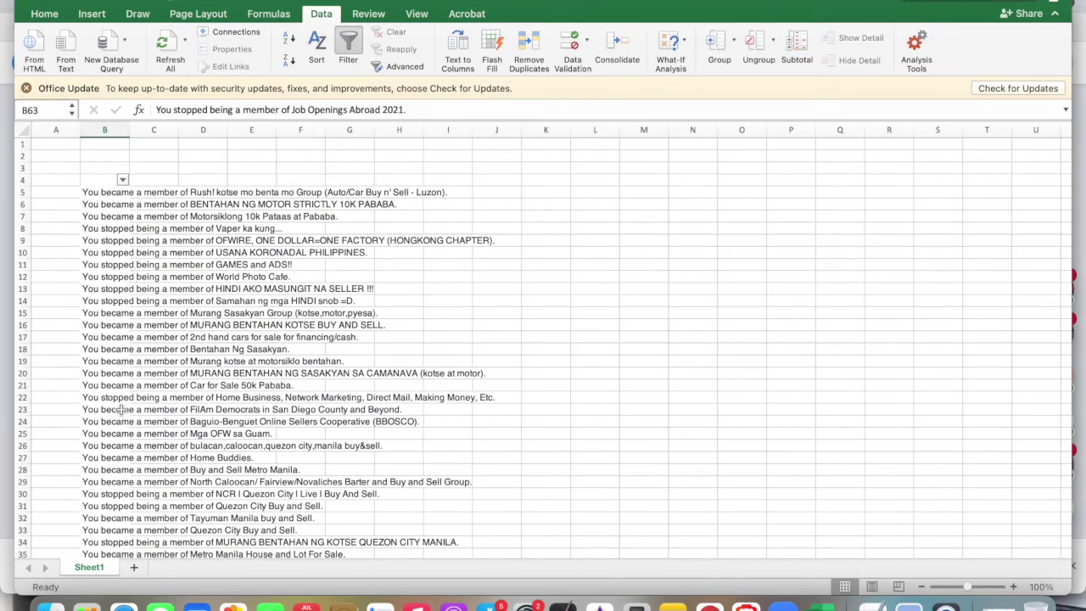
Filter column B to entries that contain "stopped"
left_click(122, 179)
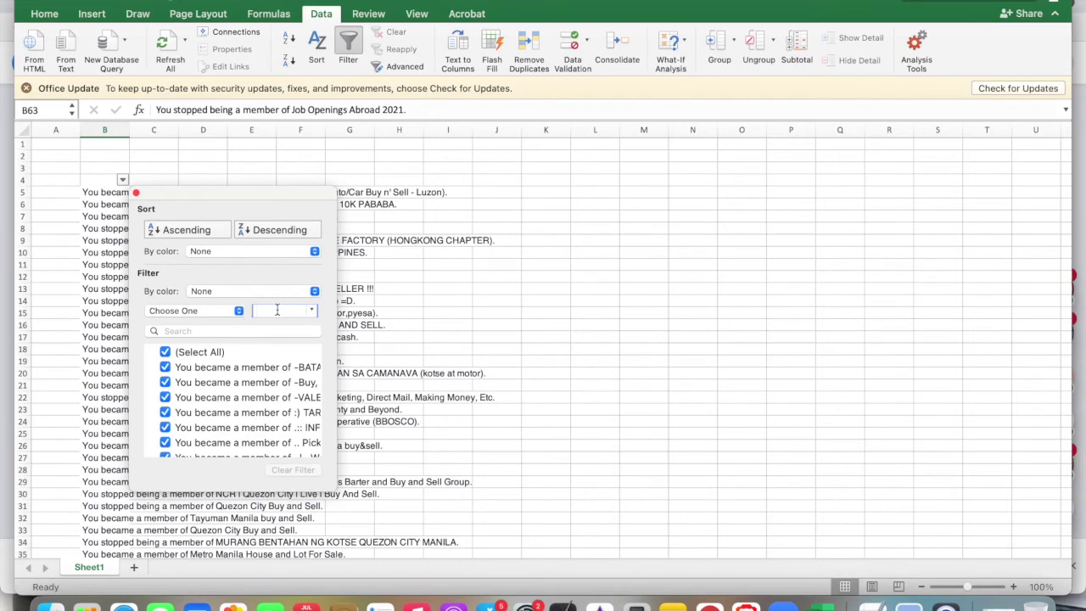
left_click(277, 310)
type("stopped")
left_click(195, 311)
left_click(170, 441)
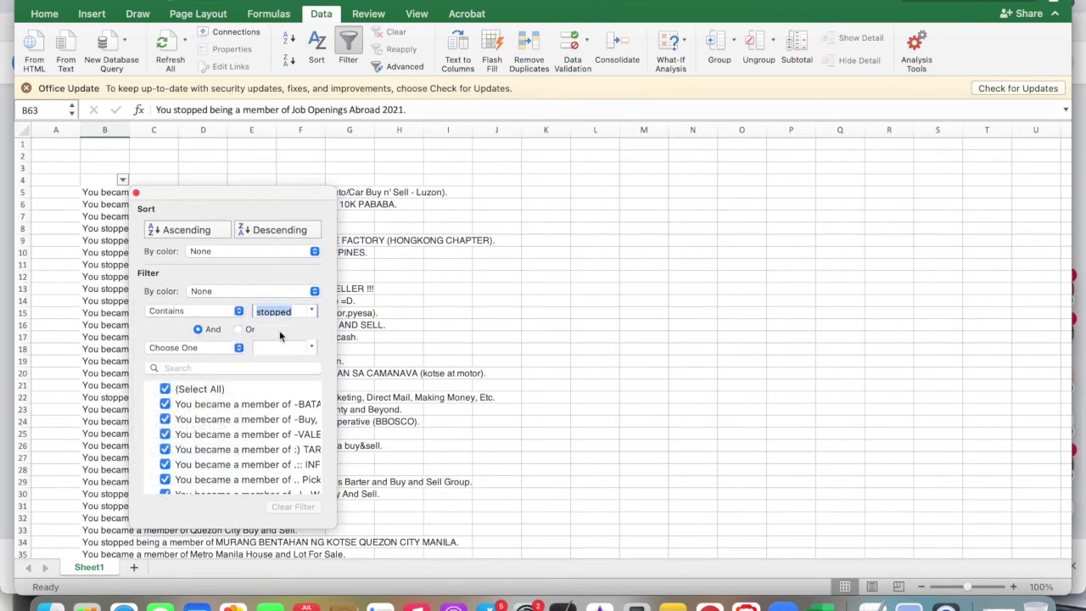
key("Return")
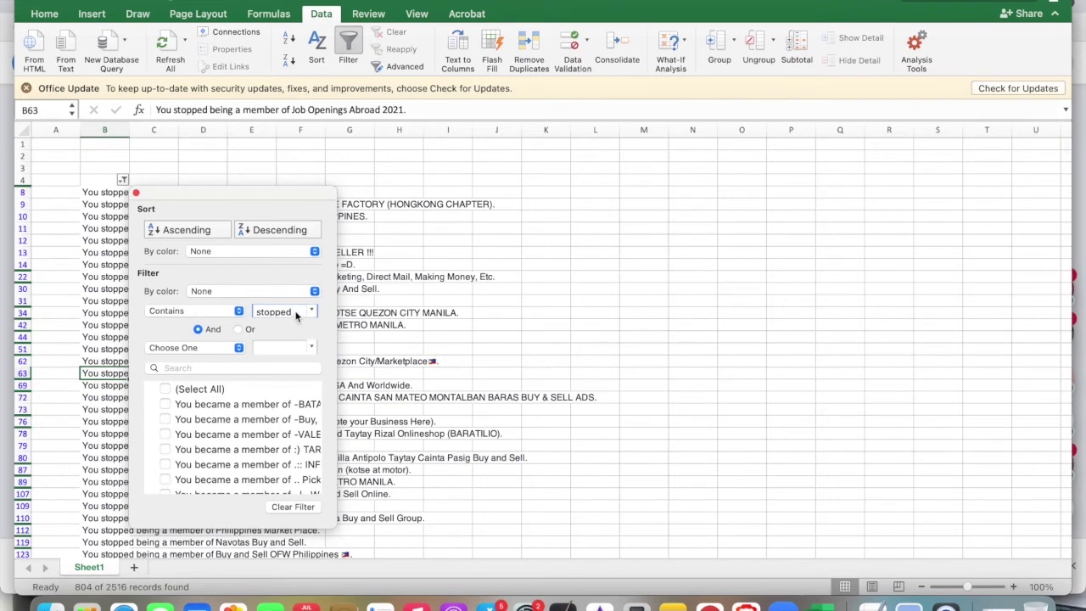
left_click(135, 194)
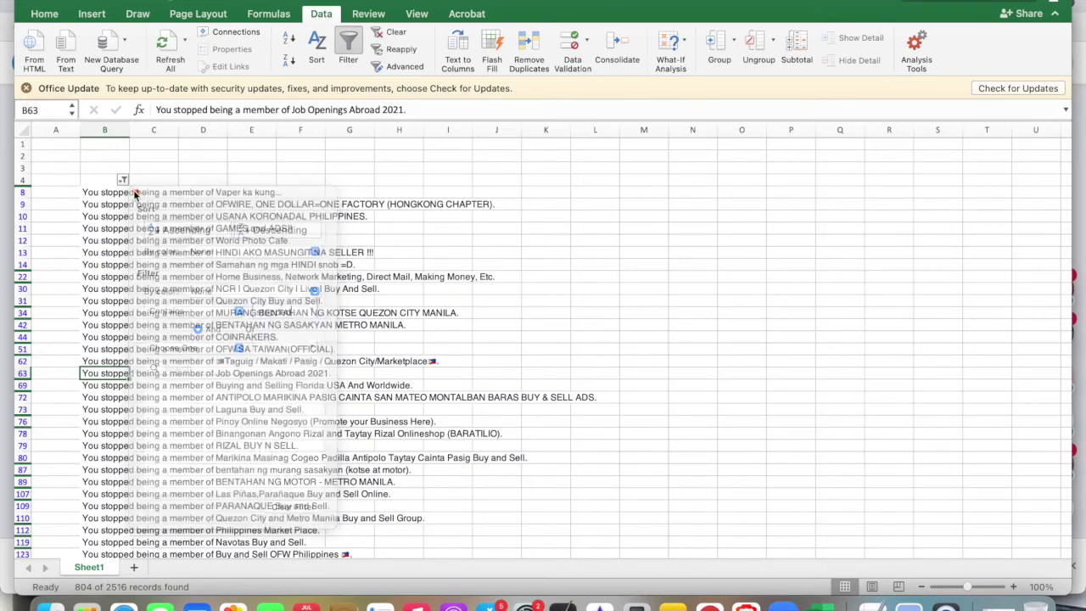
Delete all the filtered "You stopped being a member" rows in column B, from row 8 through row 2519
left_click(109, 194)
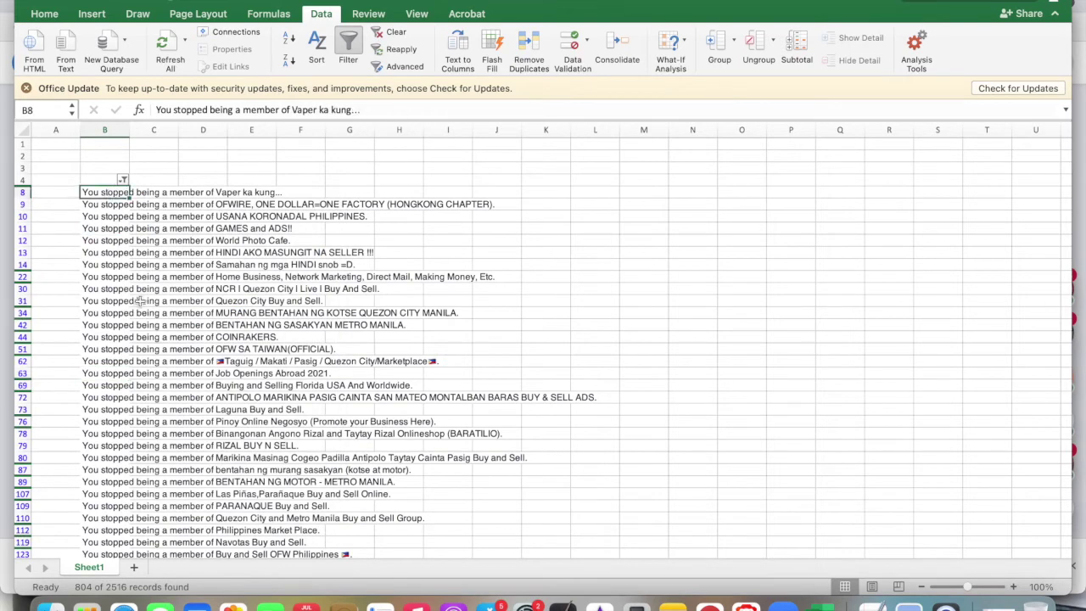
scroll(139, 300, "down", 10)
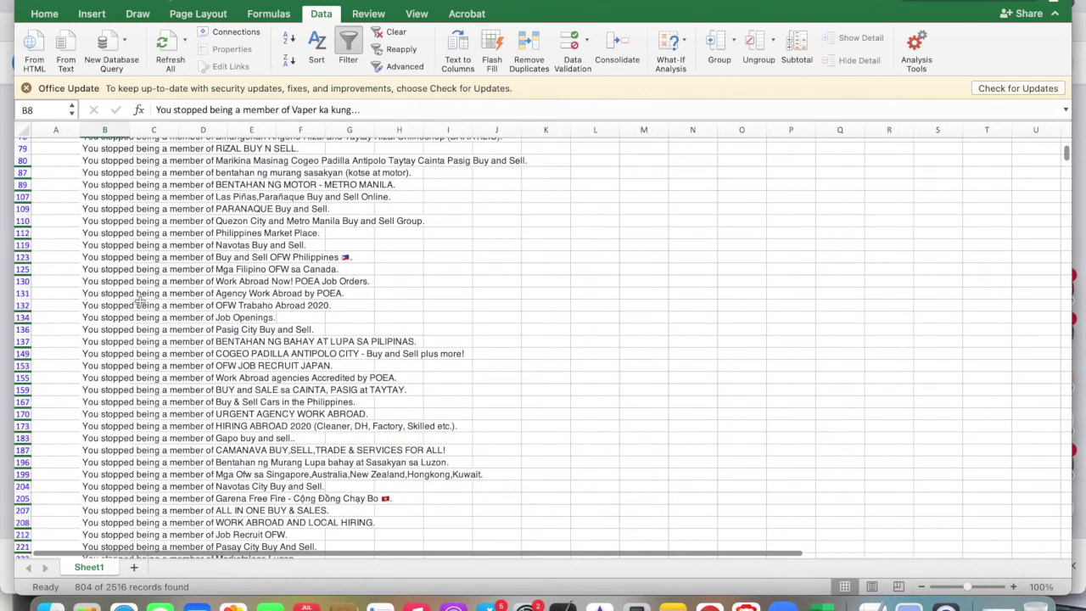
scroll(138, 300, "down", 20)
left_click(110, 357, "shift")
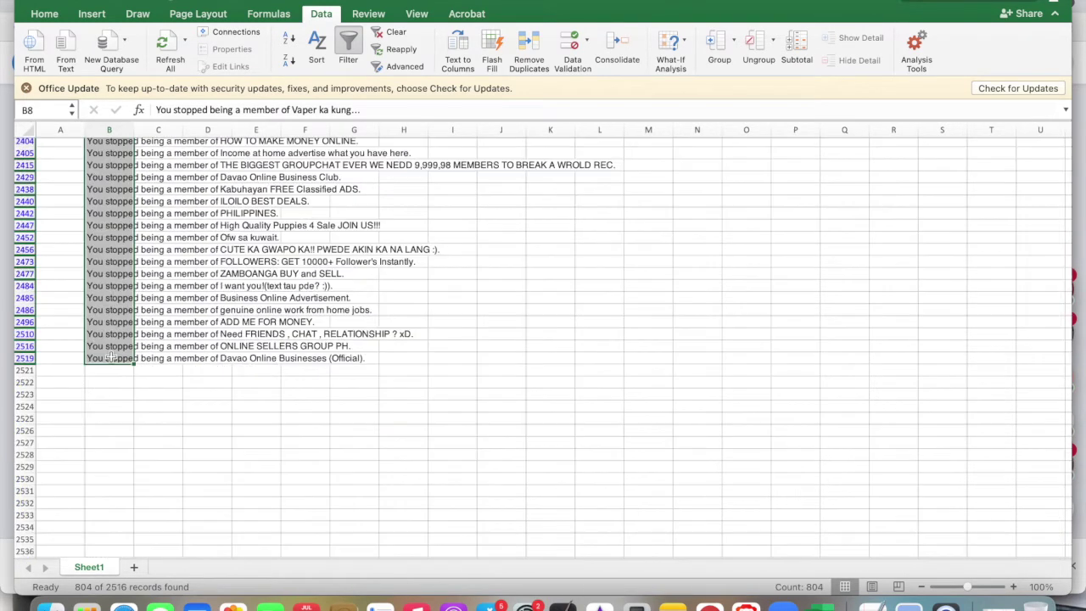
right_click(110, 357)
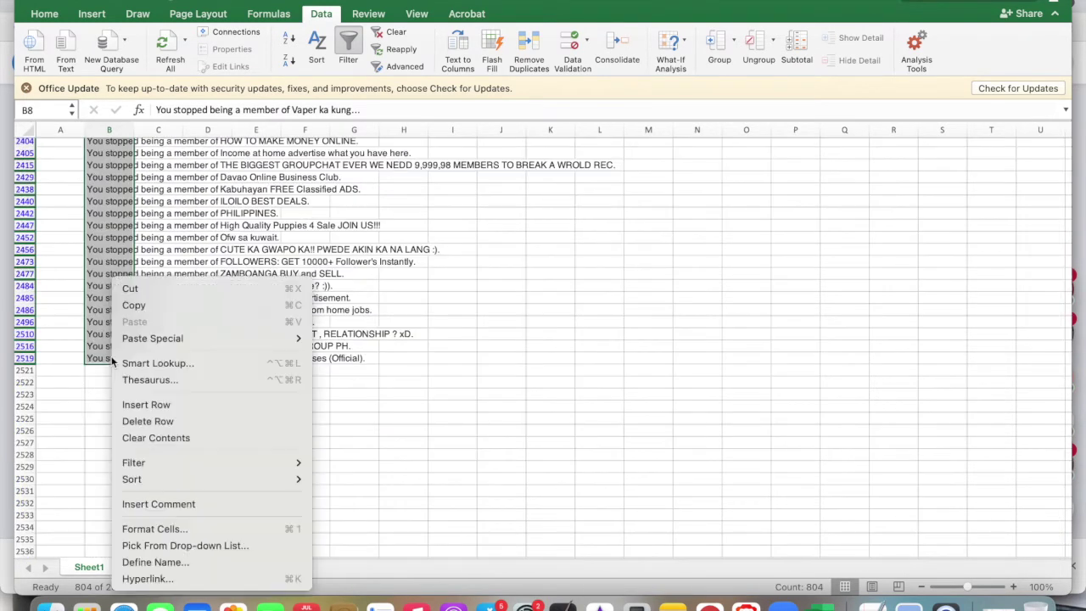
left_click(167, 422)
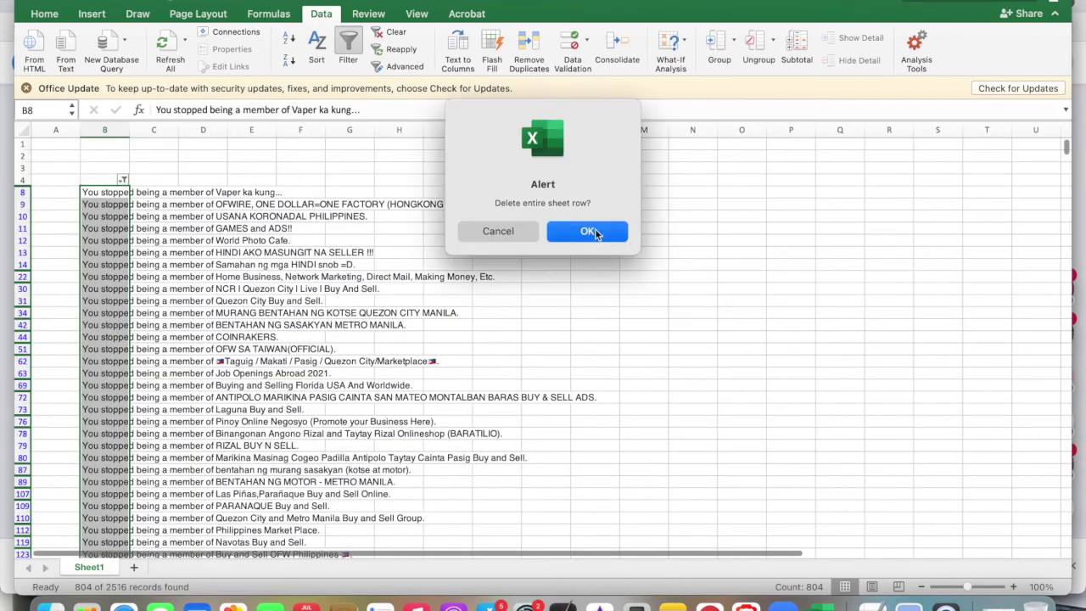
left_click(588, 232)
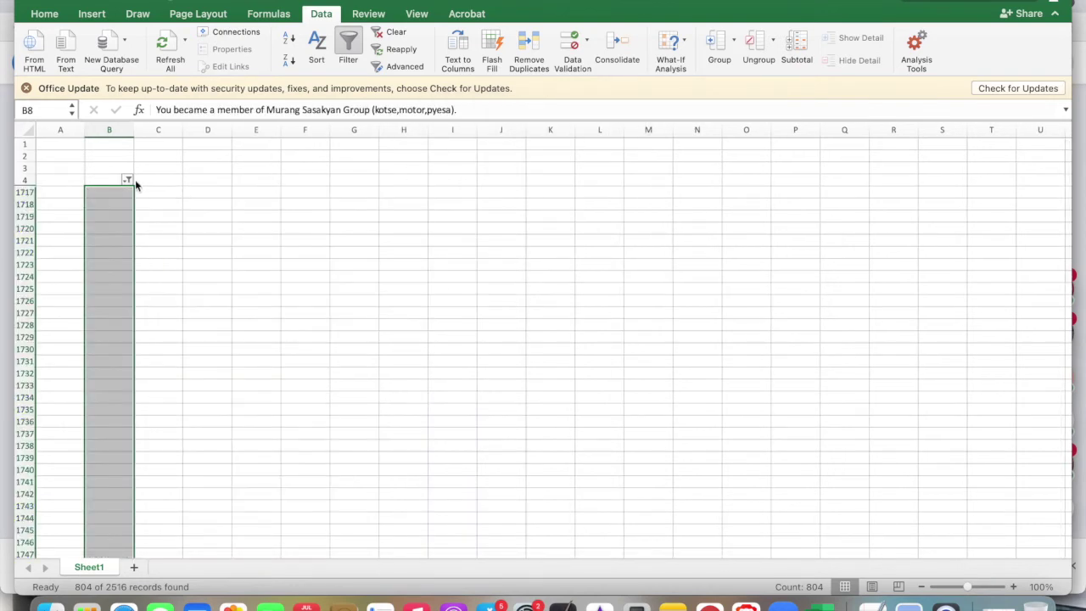
Clear the "stopped" condition by selecting all entries in column B, and turn off the sheet's filter
left_click(127, 180)
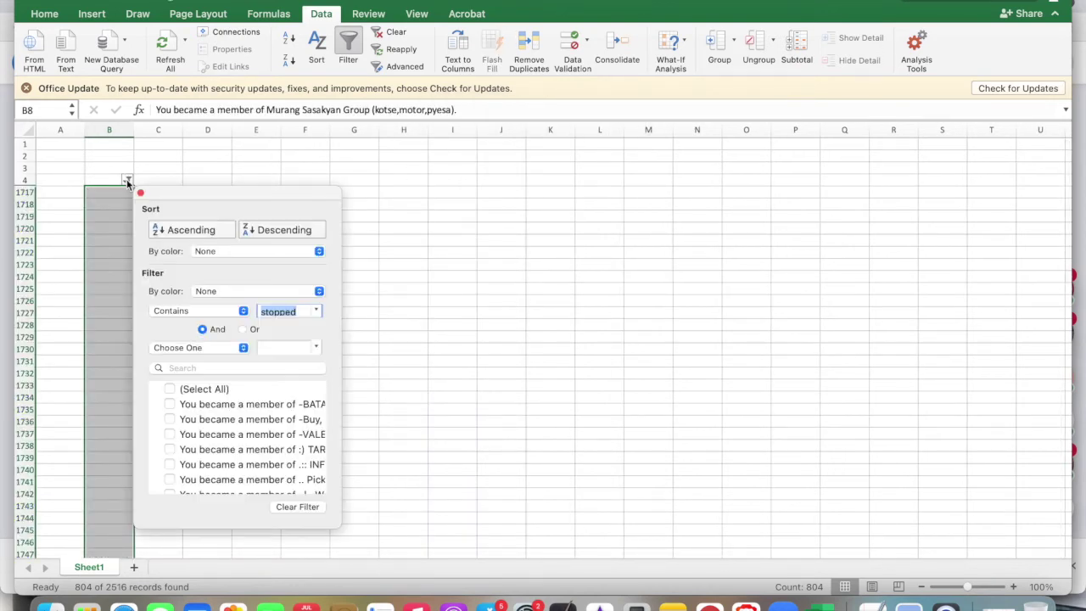
key("BackSpace")
left_click(141, 194)
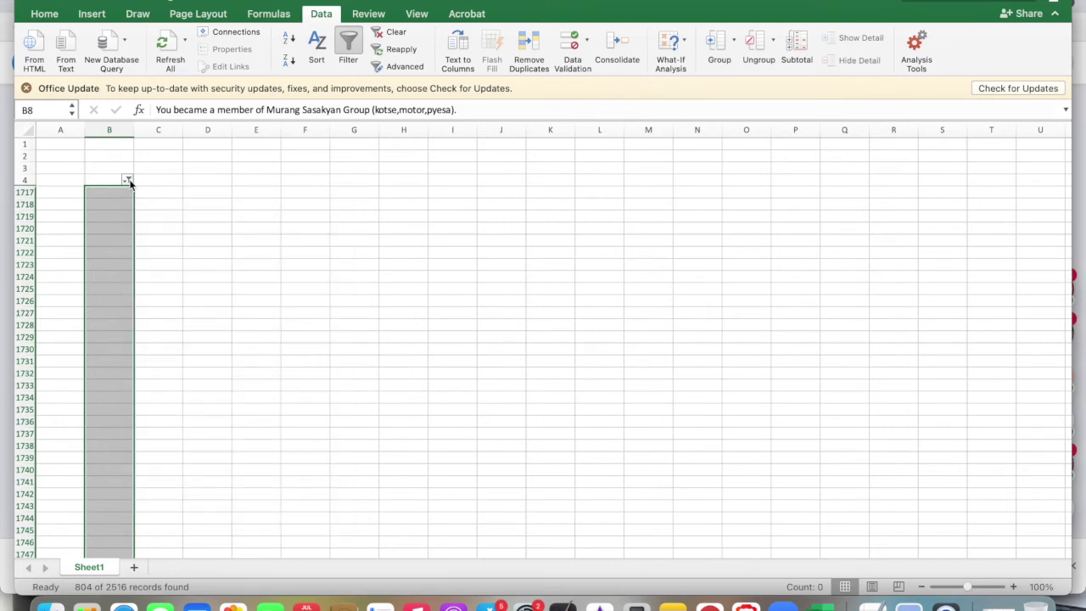
left_click(128, 181)
left_click(194, 390)
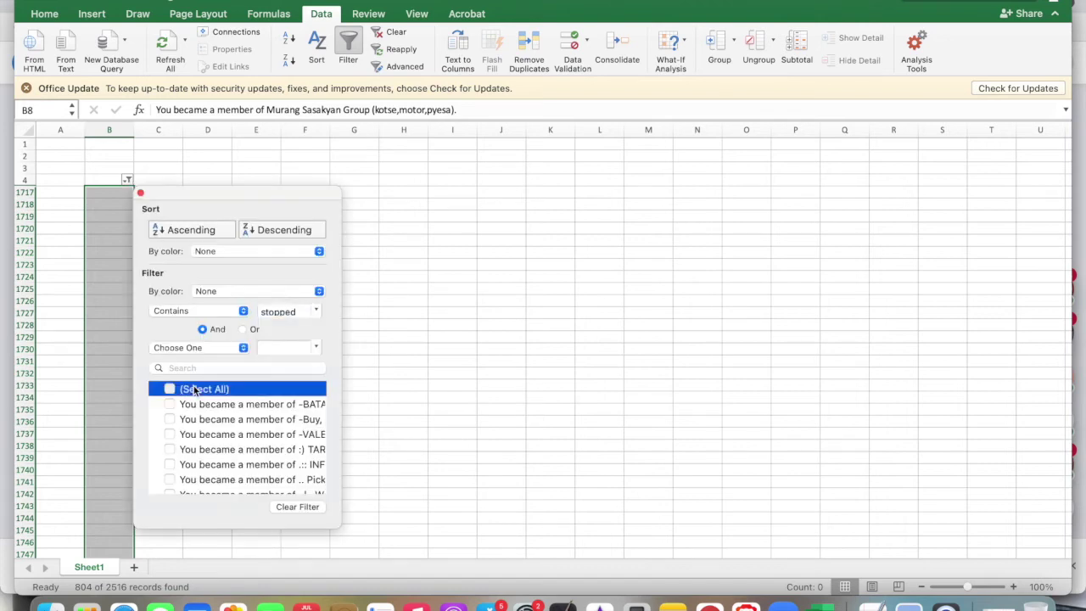
left_click(170, 389)
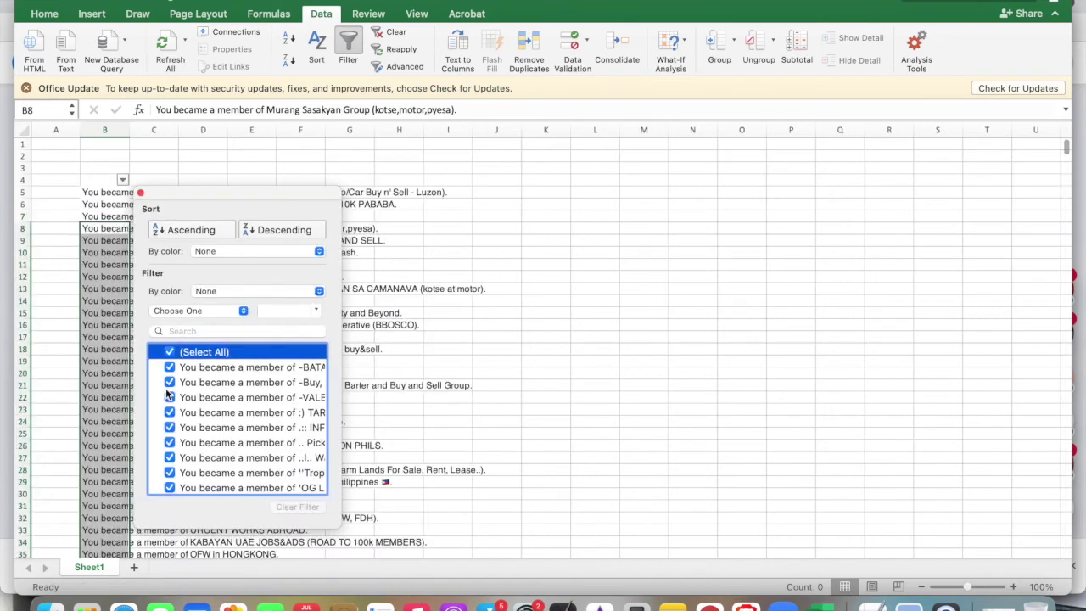
left_click(141, 194)
left_click(67, 177)
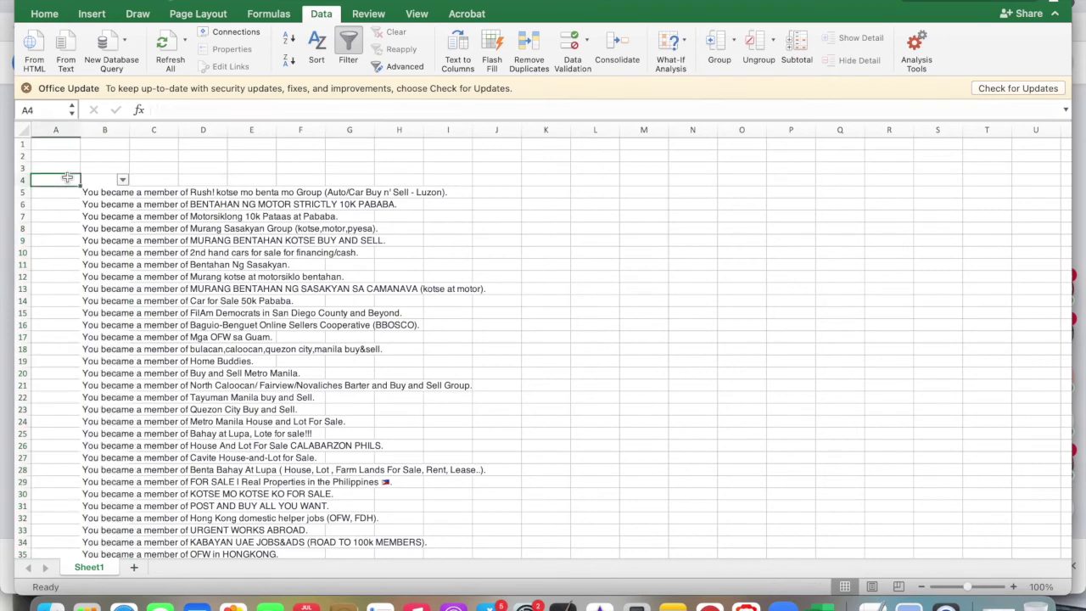
left_click(358, 39)
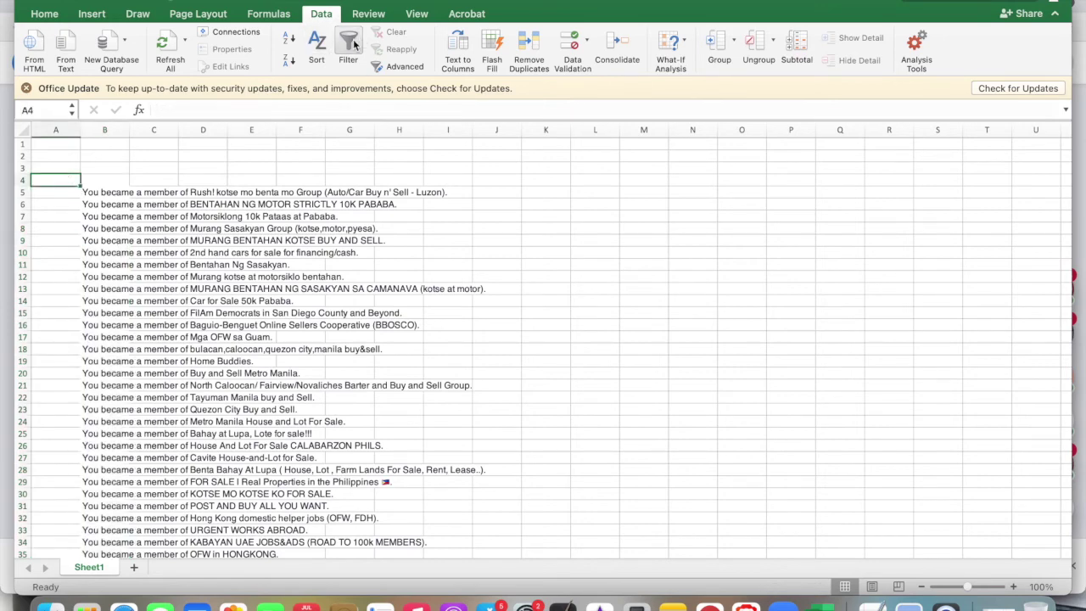
Copy only the group name "Rush! kotse mo benta mo Group (Auto/Car Buy n' Sell - Luzon)" from the entry in cell B5
left_click(135, 190)
scroll(136, 229, "down", 3)
scroll(235, 193, "up", 3)
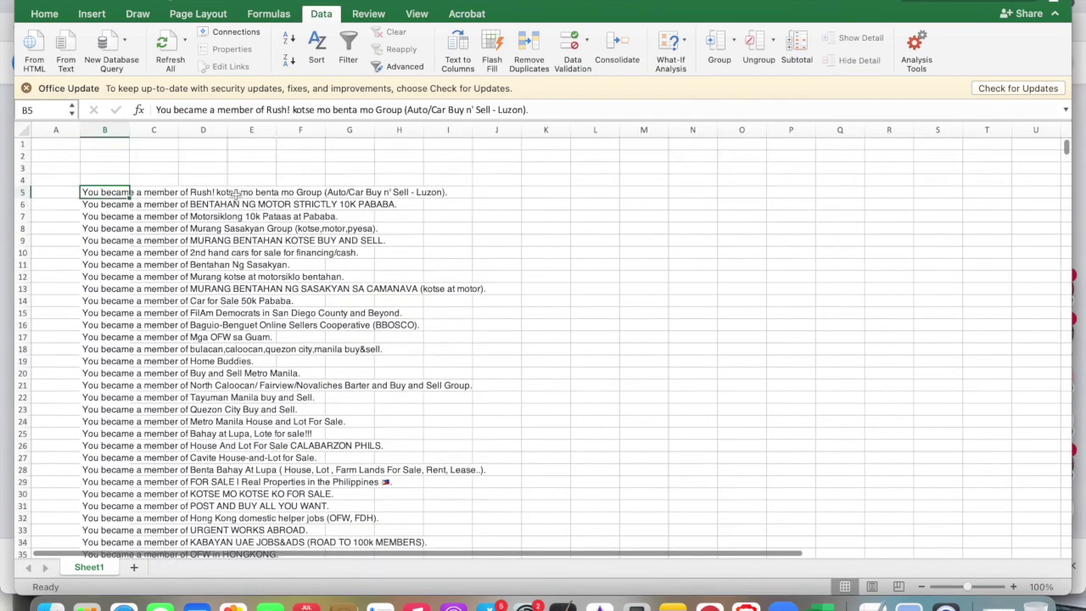
left_click_drag(266, 109, 528, 113)
key("super+c")
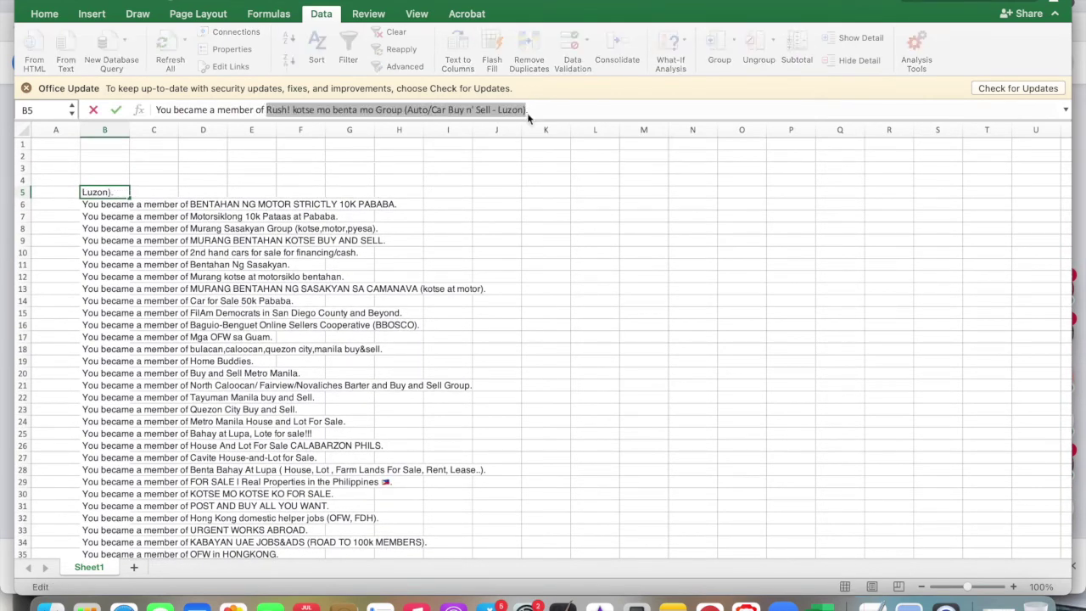
Switch to the Facebook profile in Brave and start sharing the Modern Business Income post to a group
left_click(707, 584)
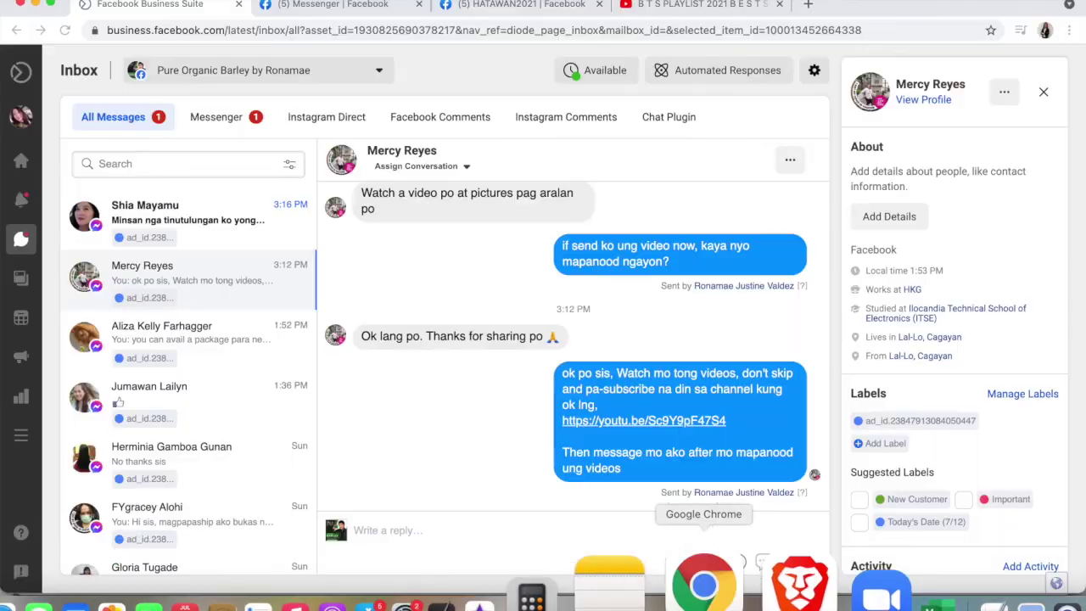
key("super+grave")
scroll(617, 380, "down", 10)
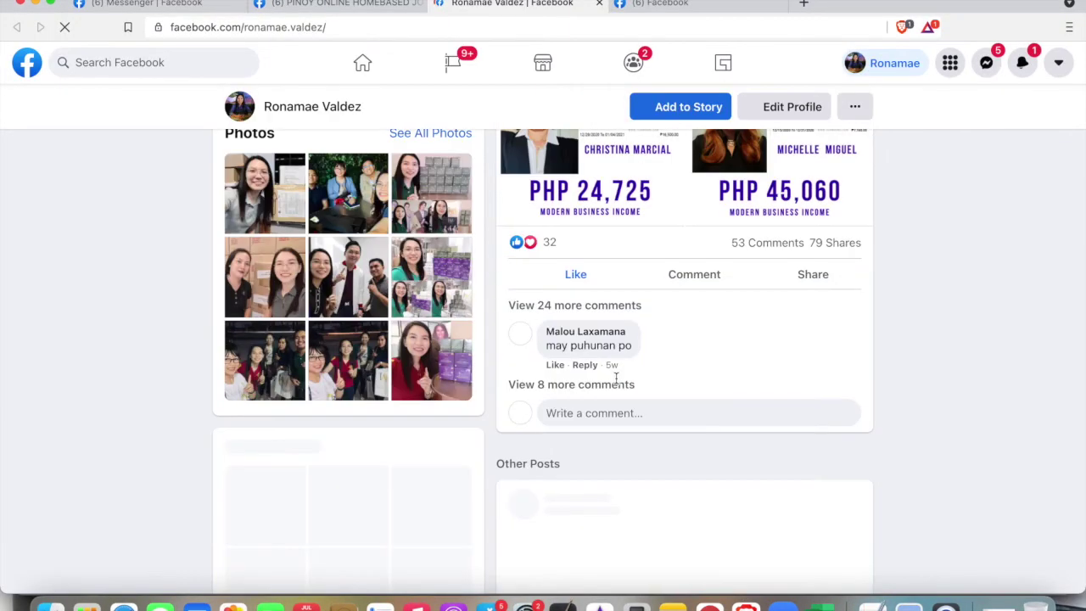
scroll(616, 378, "up", 1)
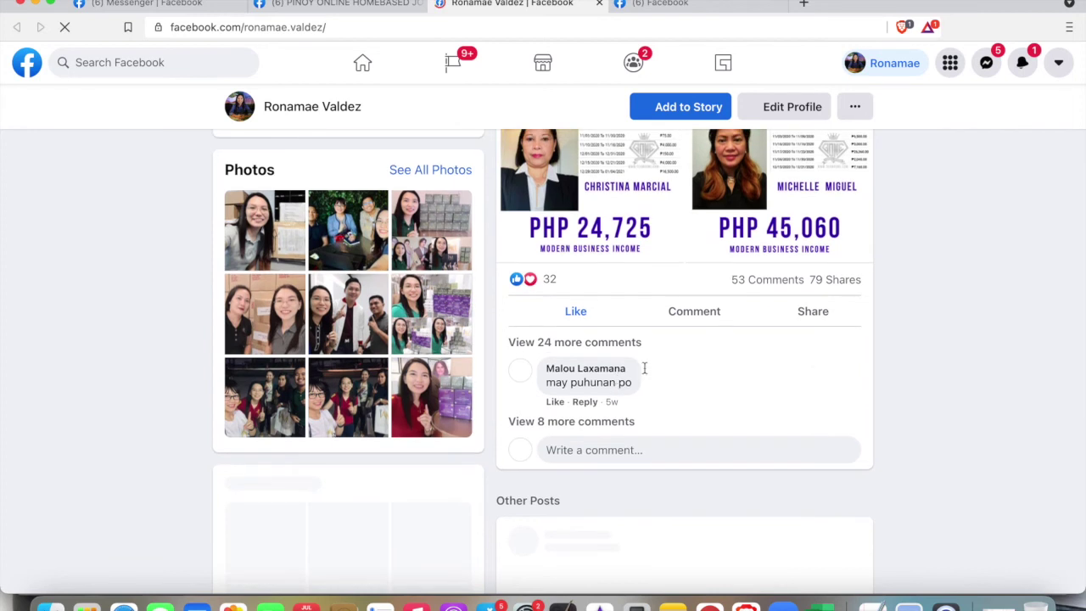
left_click(810, 321)
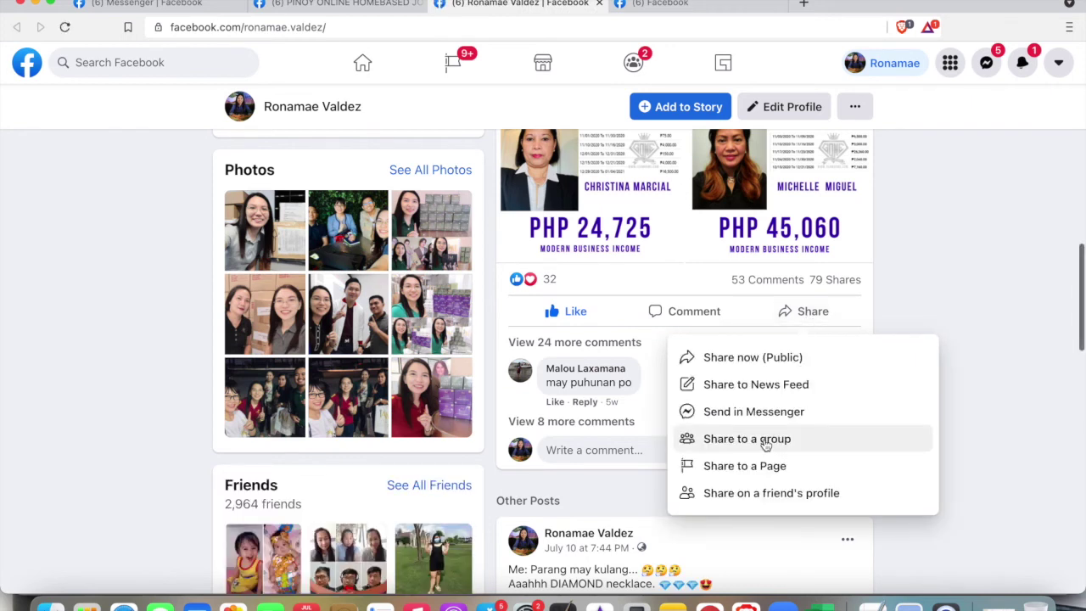
left_click(765, 443)
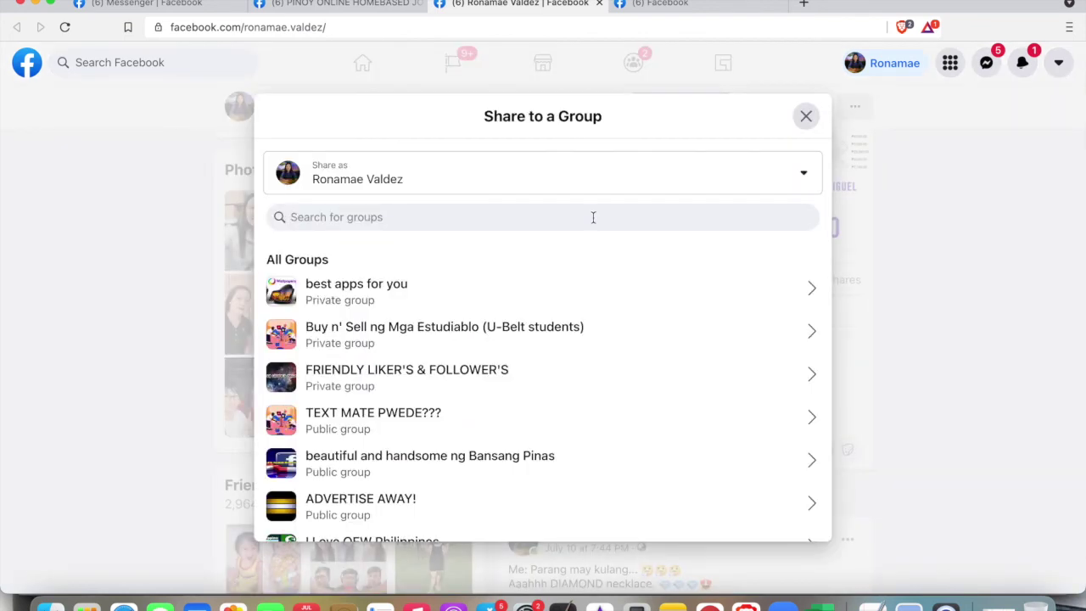
Find the group by its copied name, choose it as the post's share destination, and return to the Excel list
left_click(593, 217)
key("super+v")
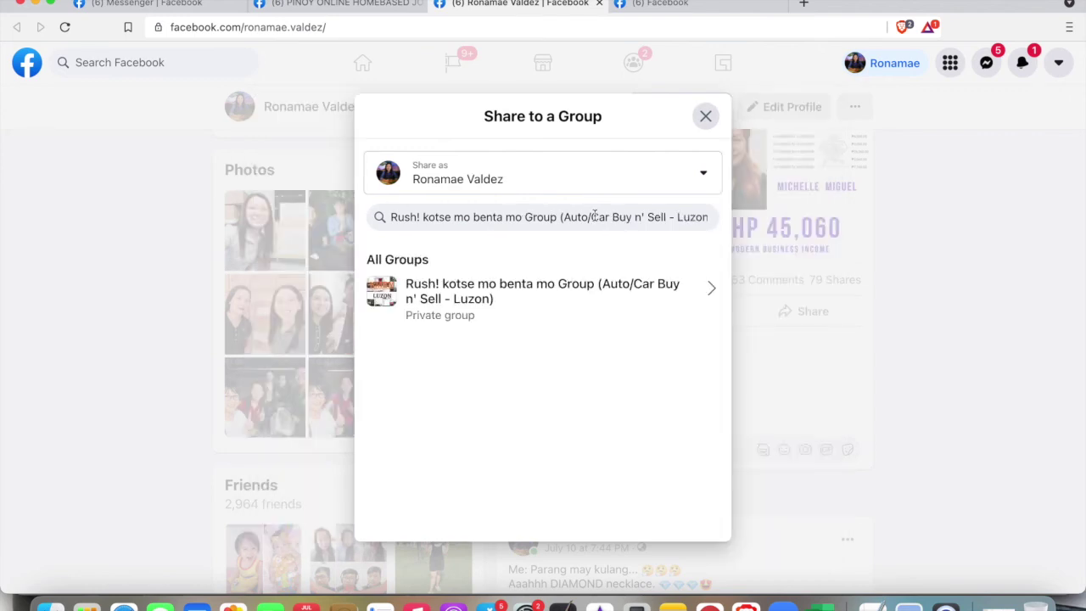
left_click(522, 301)
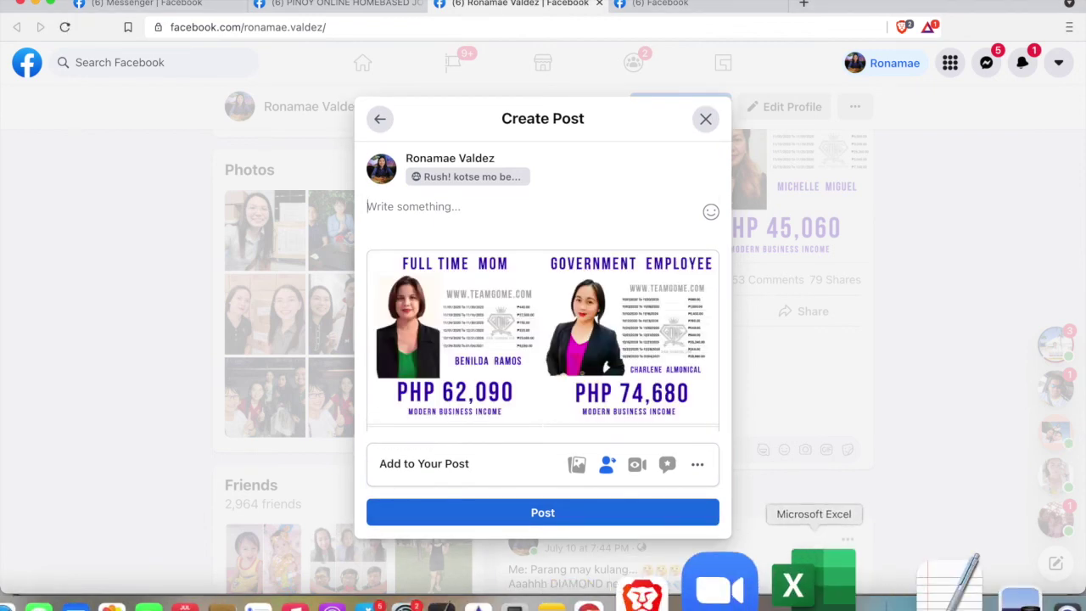
left_click(818, 581)
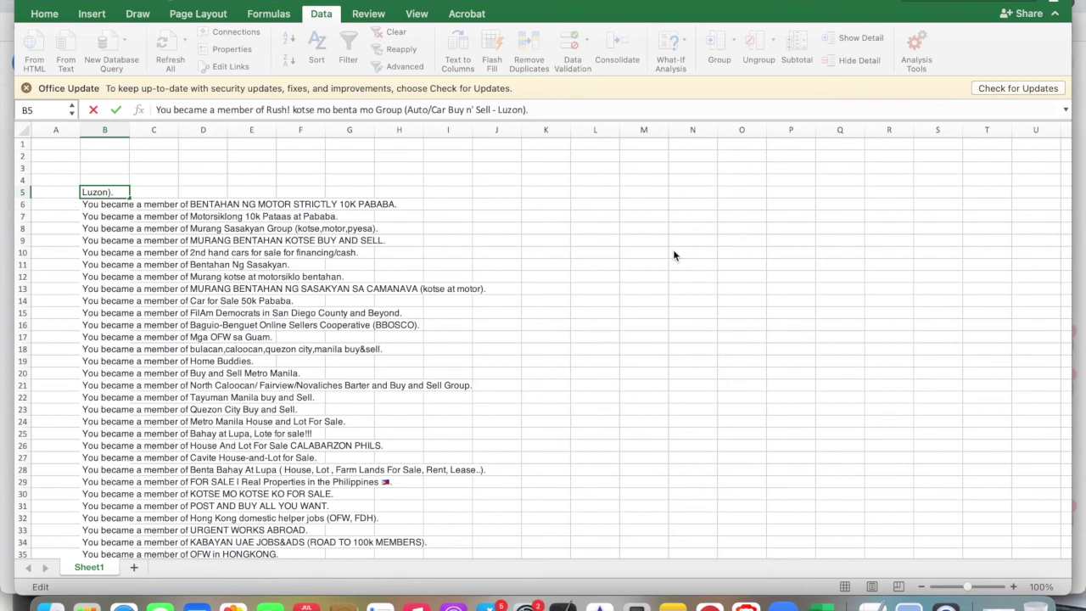